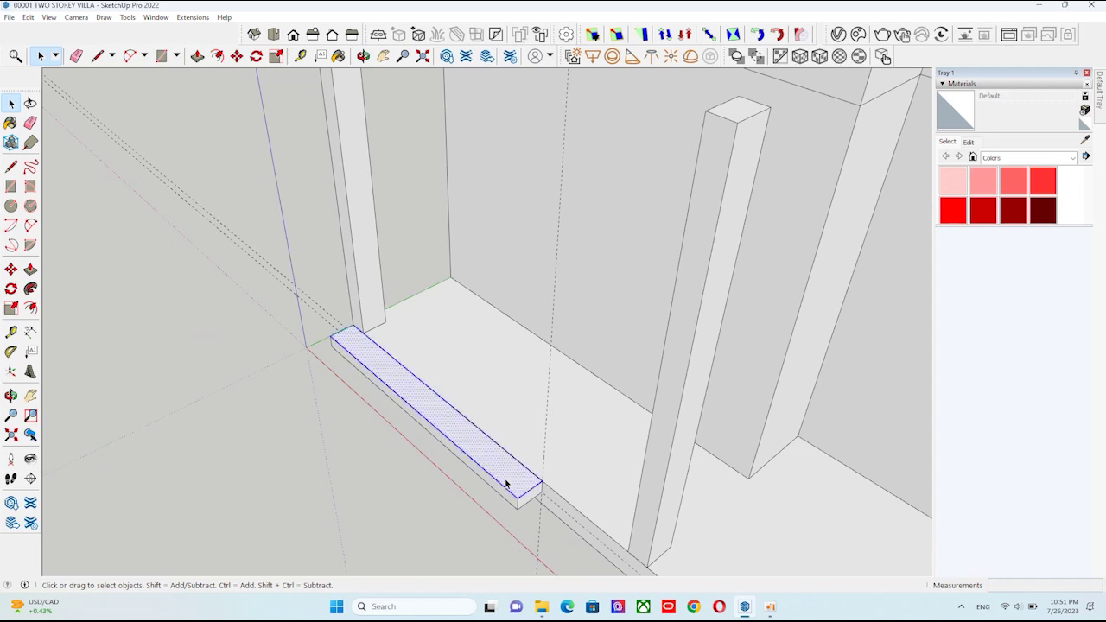
- Make the front sill a group and move it 150 mm
right_click(506, 482)
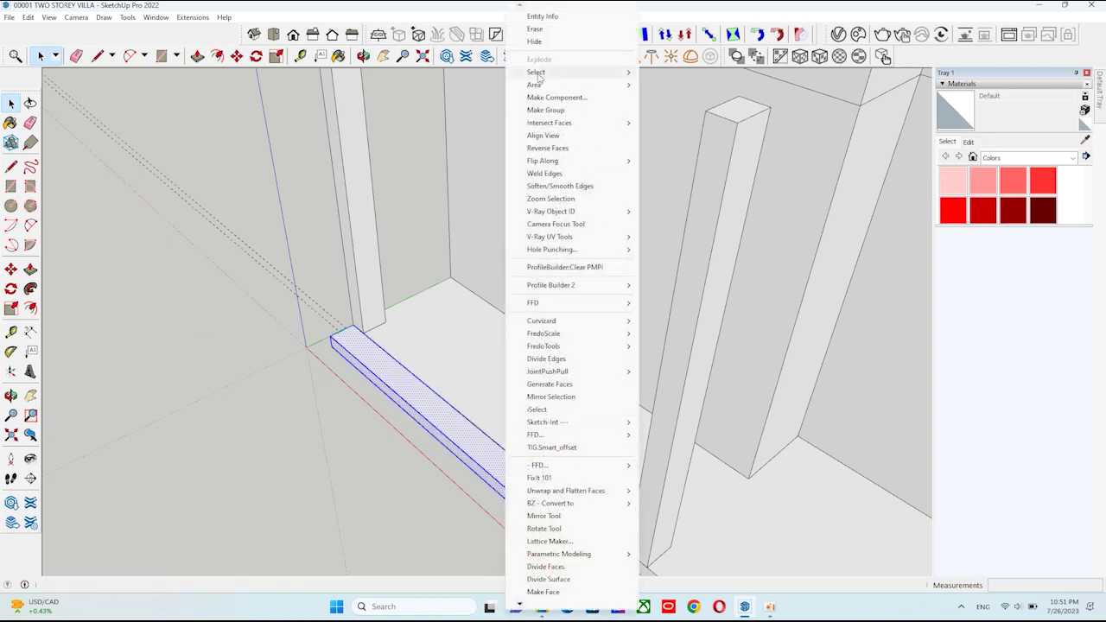
left_click(557, 111)
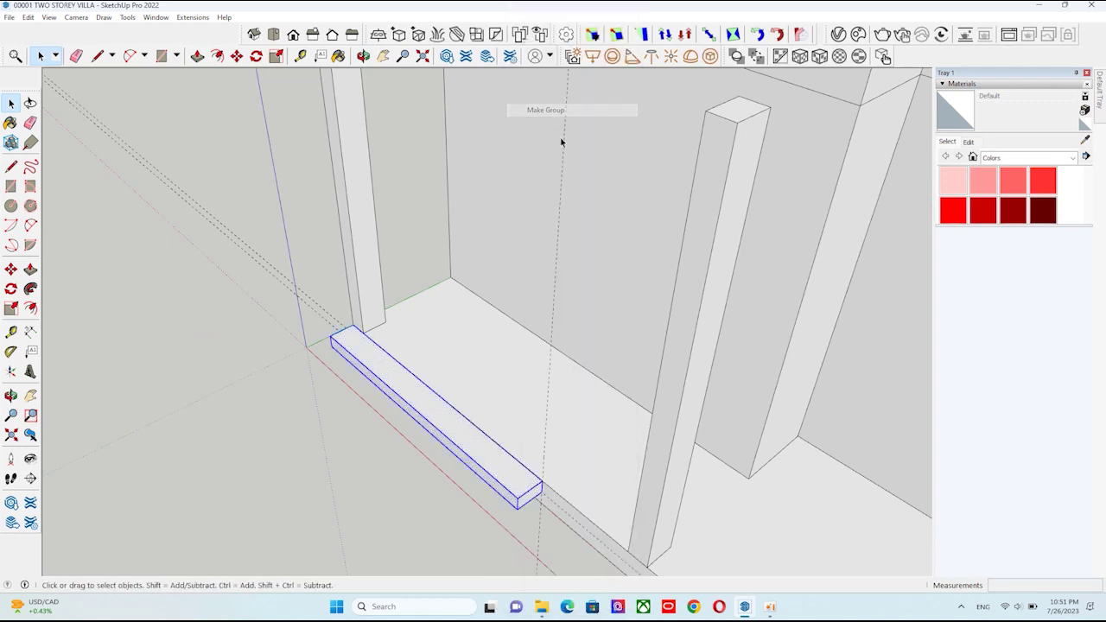
mouse_move(525, 456)
middle_mouse_down()
mouse_move(552, 438)
mouse_move(543, 437)
middle_mouse_up()
key("m")
left_click(545, 418)
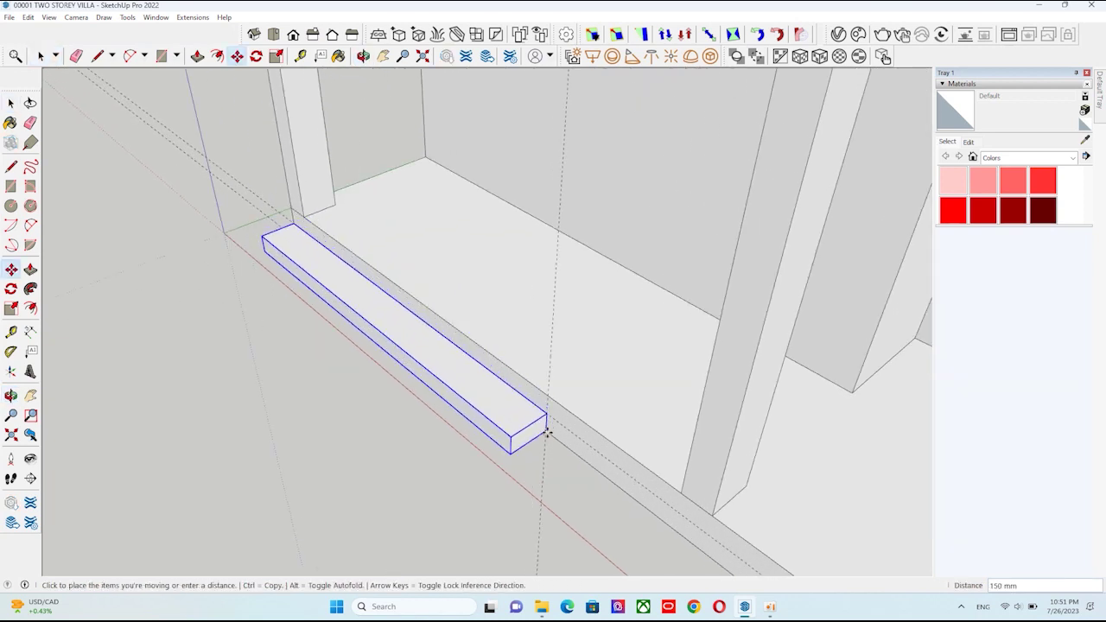
left_click(546, 431)
scroll(518, 439, "down", 2)
scroll(511, 441, "up", 3)
scroll(505, 451, "up", 3)
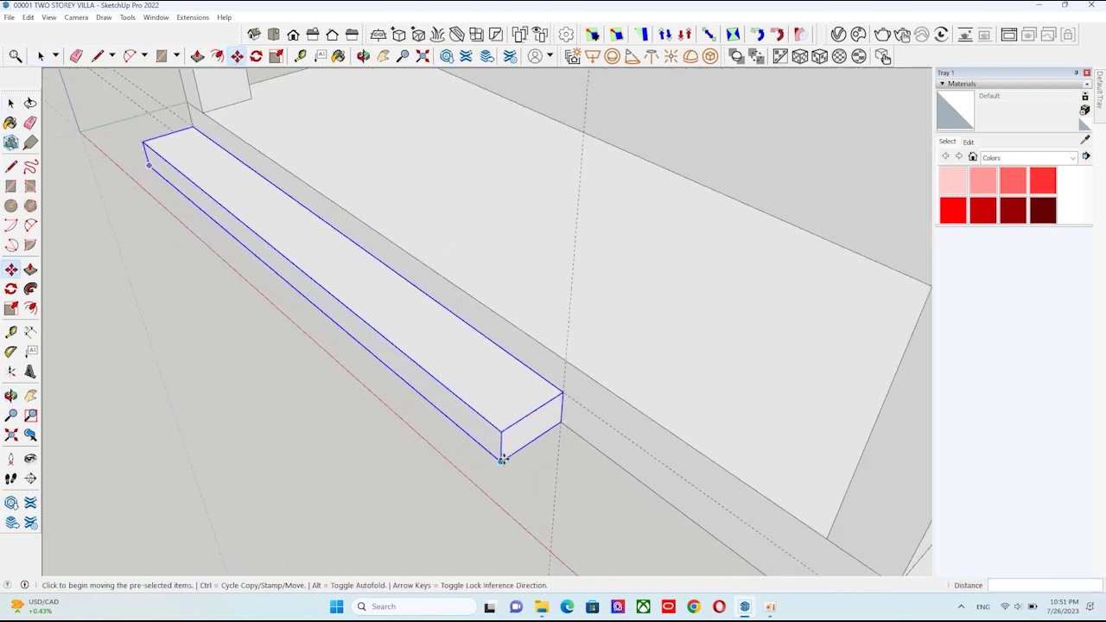
- Ctrl-move a copy of the sill group on top of the original
left_click(499, 461)
key("ctrl")
left_click(501, 436)
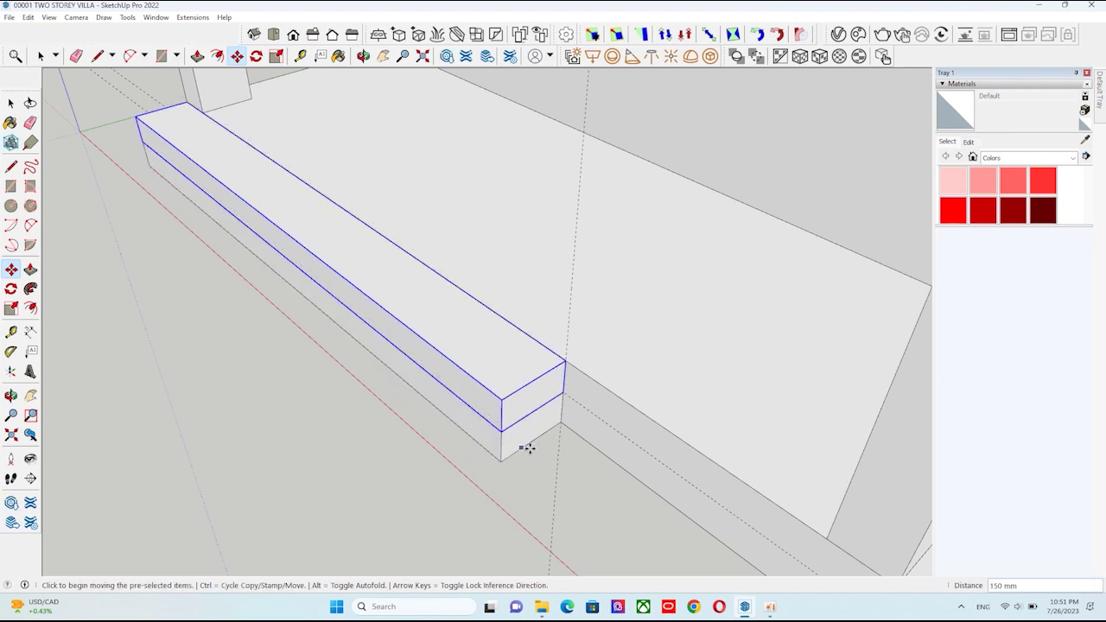
key("space")
scroll(535, 444, "up", 2)
scroll(535, 445, "down", 1)
scroll(528, 436, "down", 1)
- Push/Pull the lower step's face 300 mm outward to form the second step
left_click(529, 436)
scroll(553, 449, "down", 1)
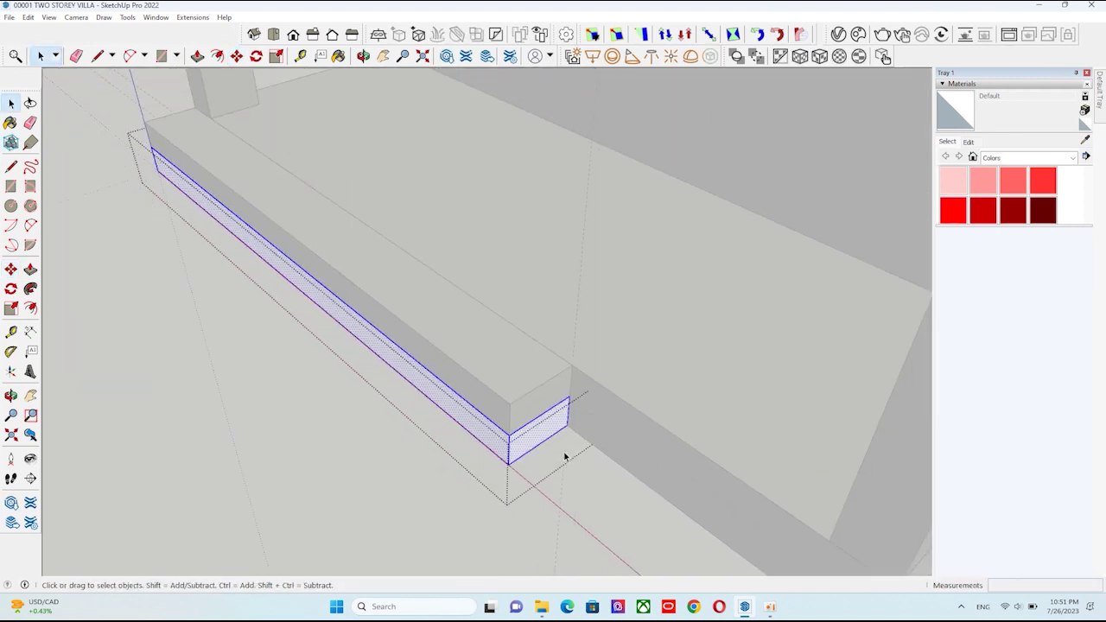
scroll(558, 462, "down", 2)
key("p")
scroll(518, 451, "up", 1)
left_click(506, 456)
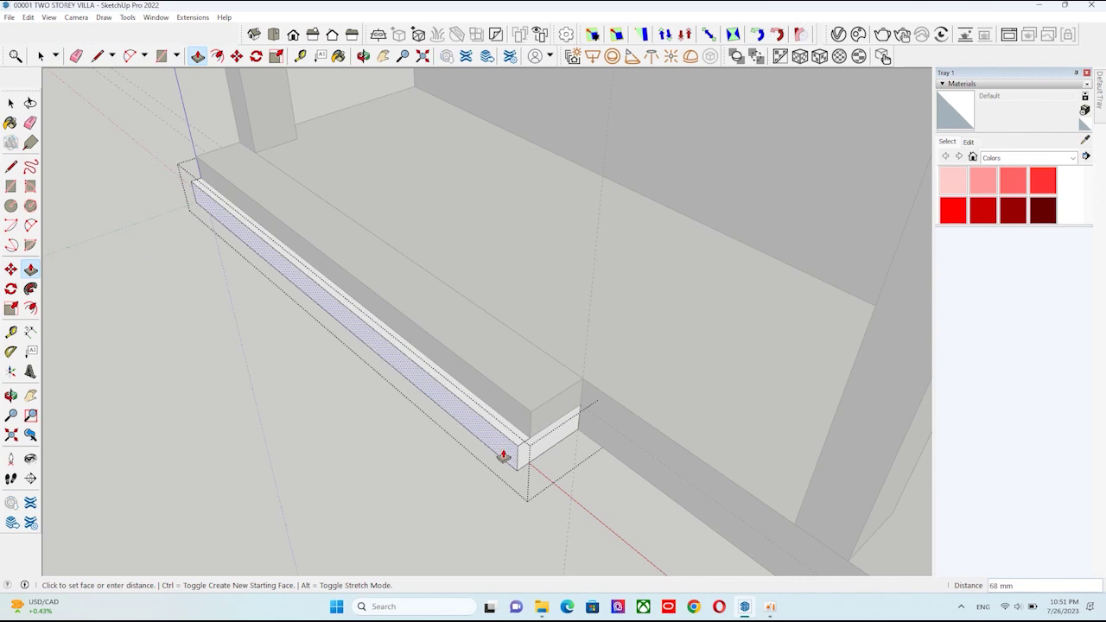
key("Return")
scroll(504, 455, "down", 2)
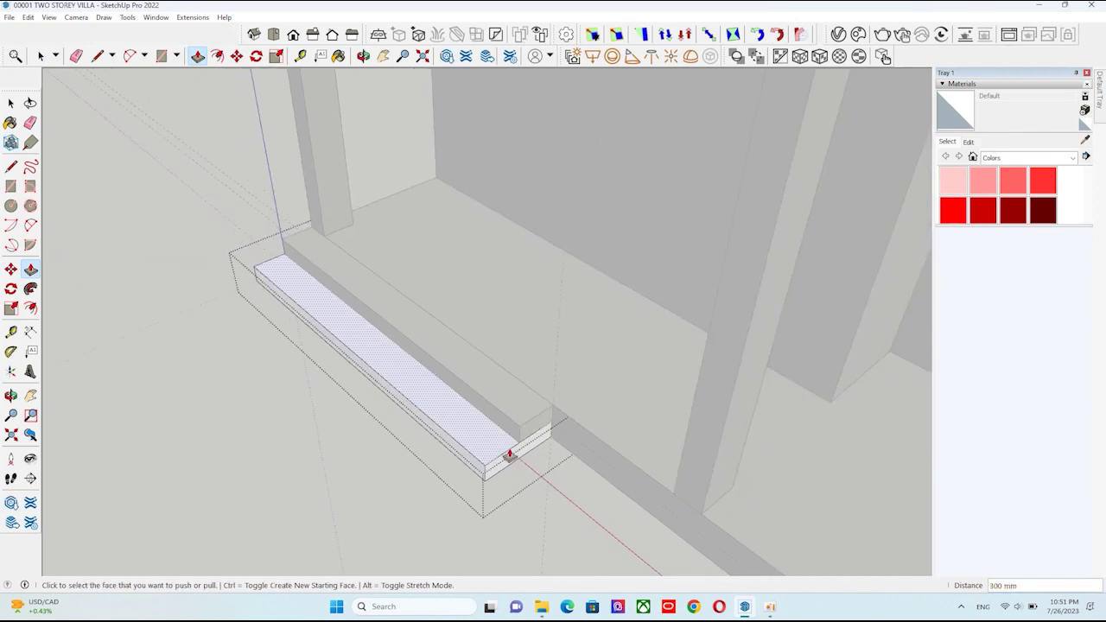
key("space")
scroll(493, 458, "down", 1)
scroll(486, 464, "down", 2)
scroll(486, 464, "down", 2)
- Cut the stray step face and its edges out of the model
scroll(420, 415, "down", 3)
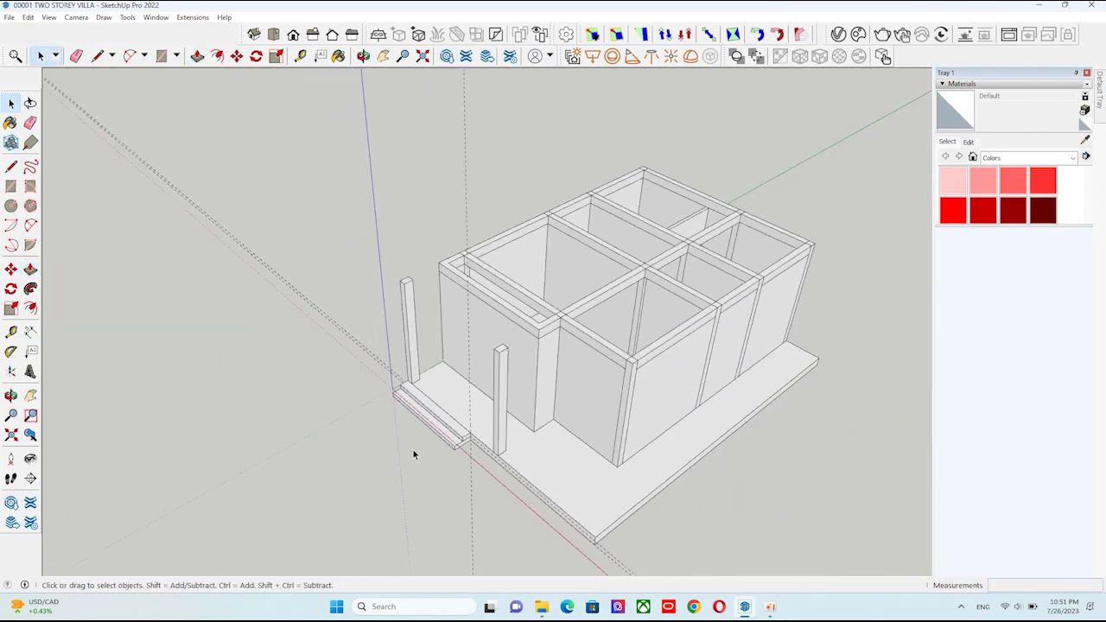
middle_click_drag(412, 451, 580, 469)
scroll(518, 486, "up", 3)
scroll(515, 459, "up", 3)
scroll(515, 458, "up", 2)
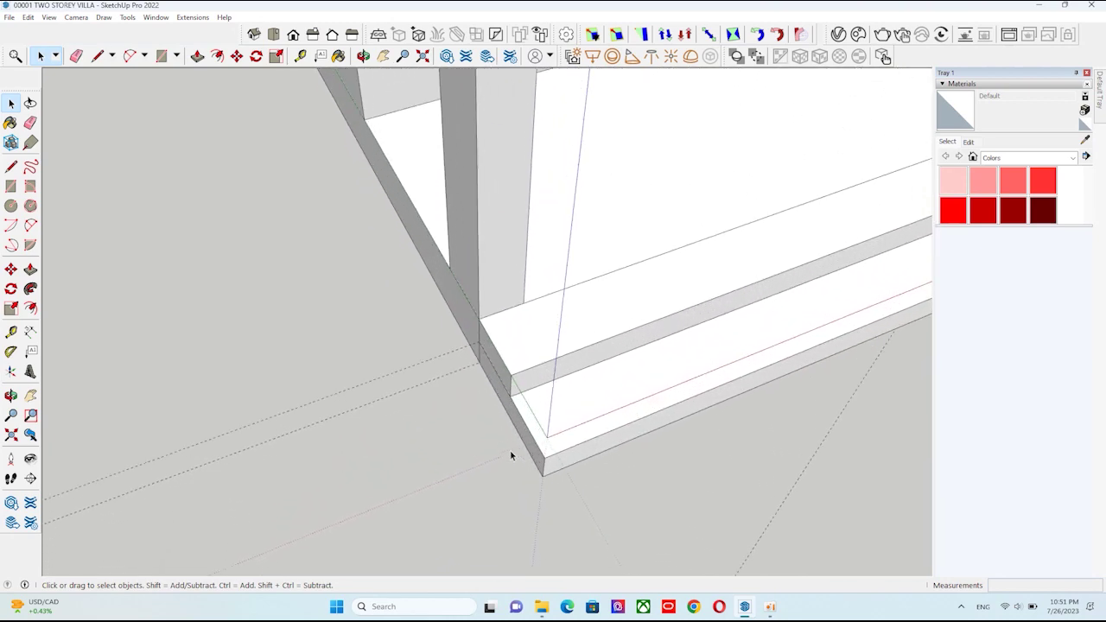
mouse_move(513, 451)
middle_mouse_down()
mouse_move(595, 383)
mouse_move(383, 372)
middle_mouse_up()
double_click(550, 372)
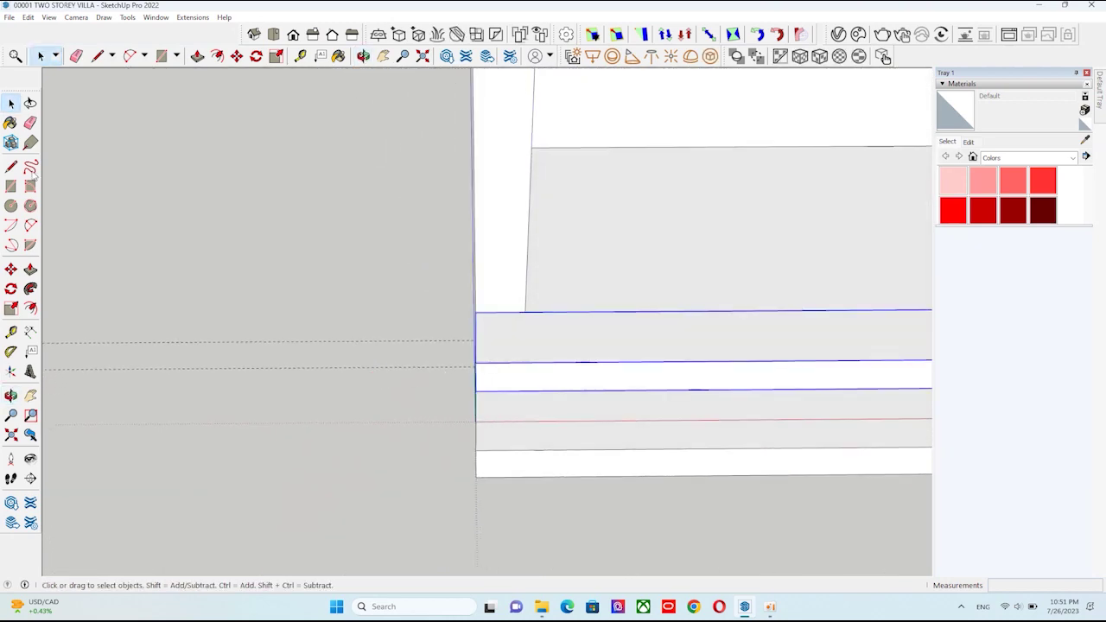
left_click(29, 18)
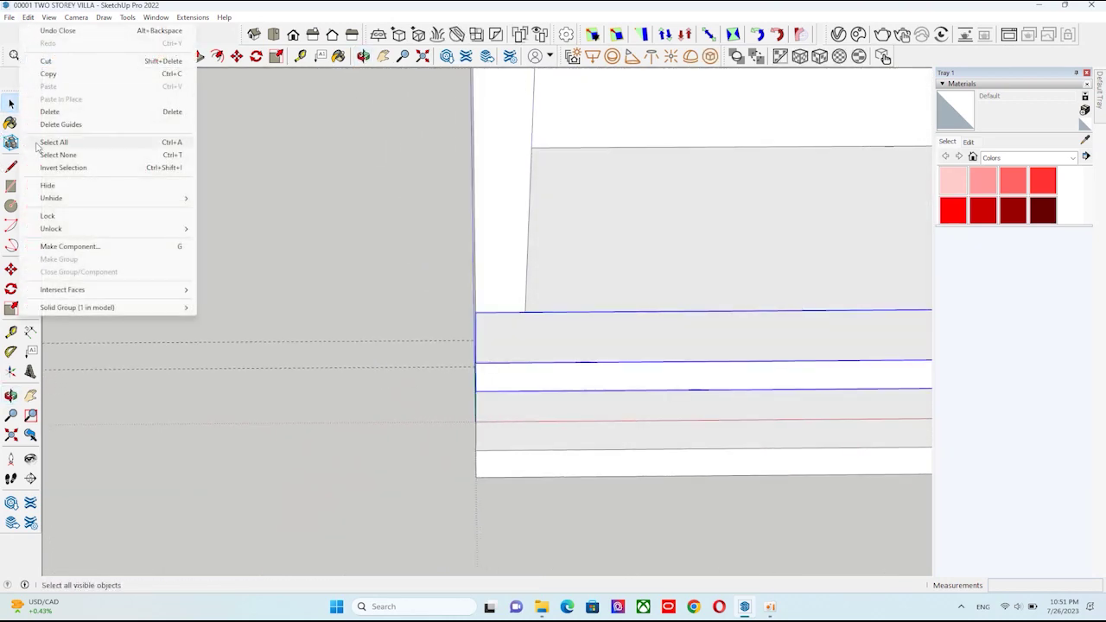
left_click(52, 64)
- Select the lower step's top and Paste In Place the cut geometry onto it
middle_click_drag(518, 376, 533, 427)
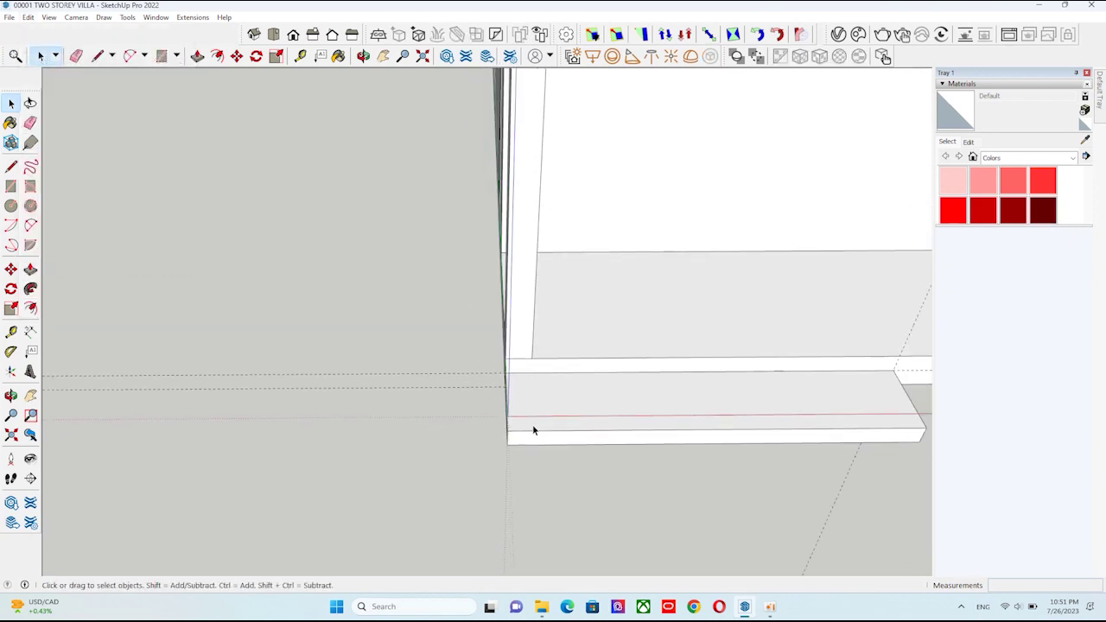
mouse_move(532, 427)
middle_mouse_down()
mouse_move(697, 415)
mouse_move(584, 388)
middle_mouse_up()
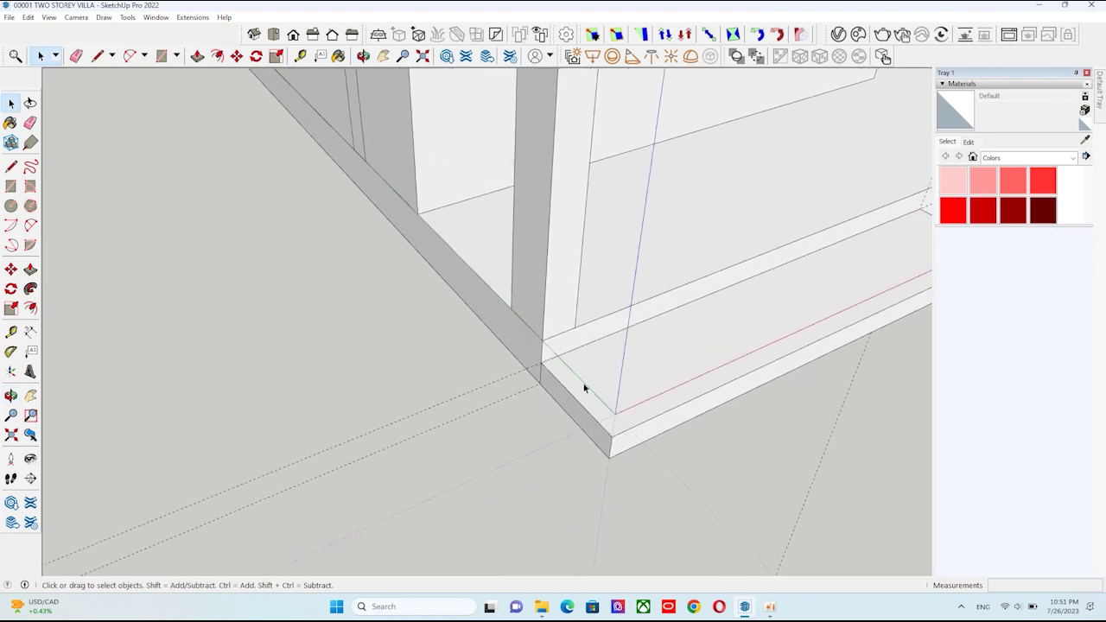
double_click(592, 346)
scroll(594, 377, "up", 2)
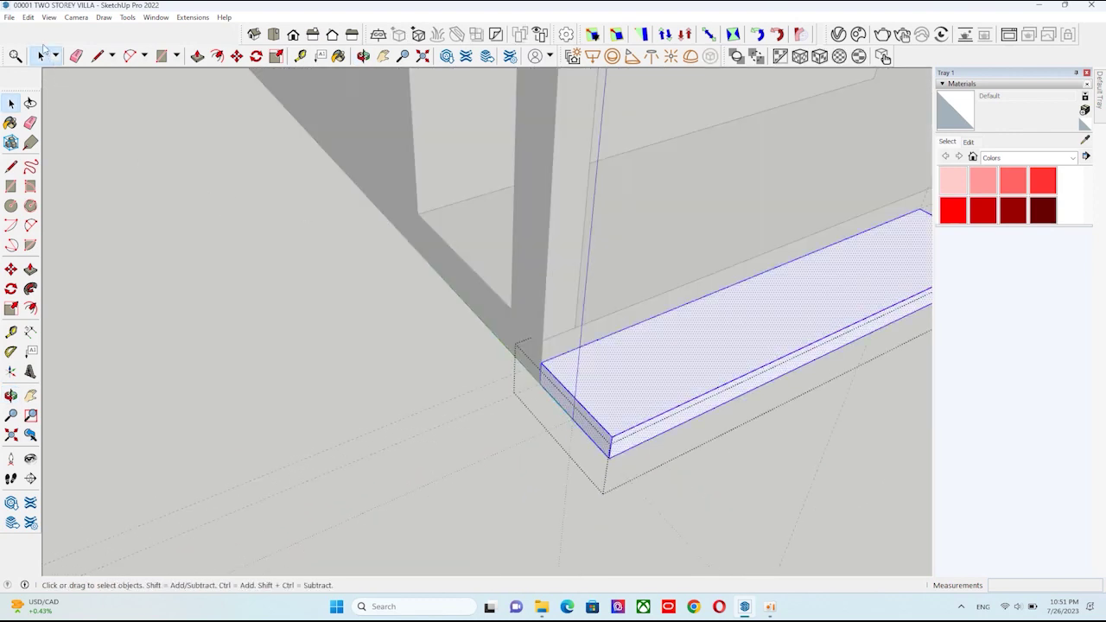
left_click(28, 18)
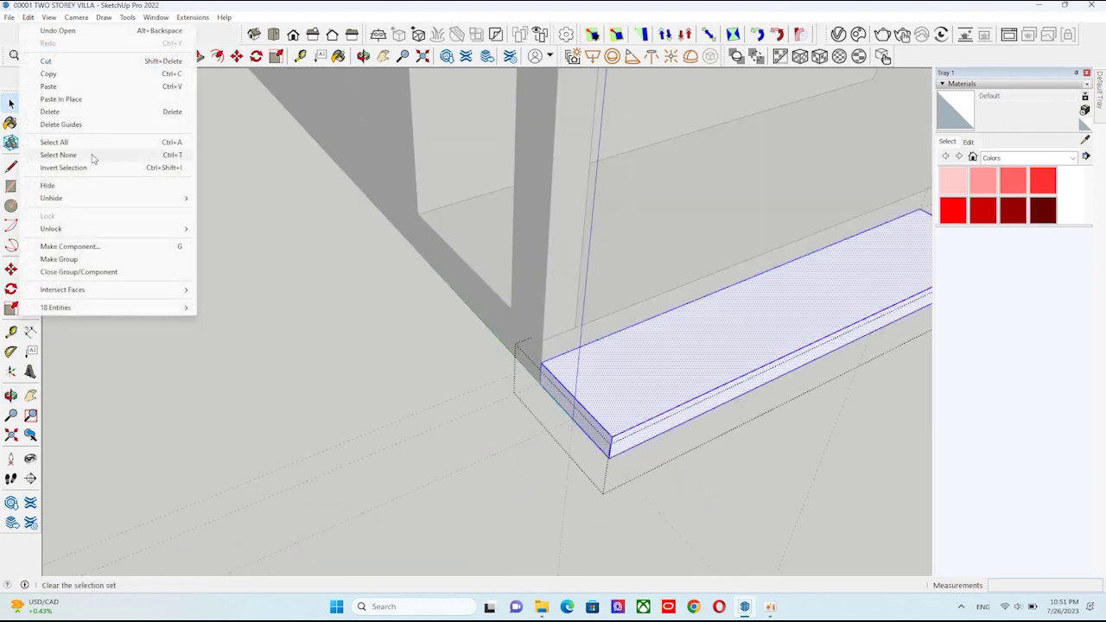
left_click(59, 98)
scroll(600, 389, "up", 2)
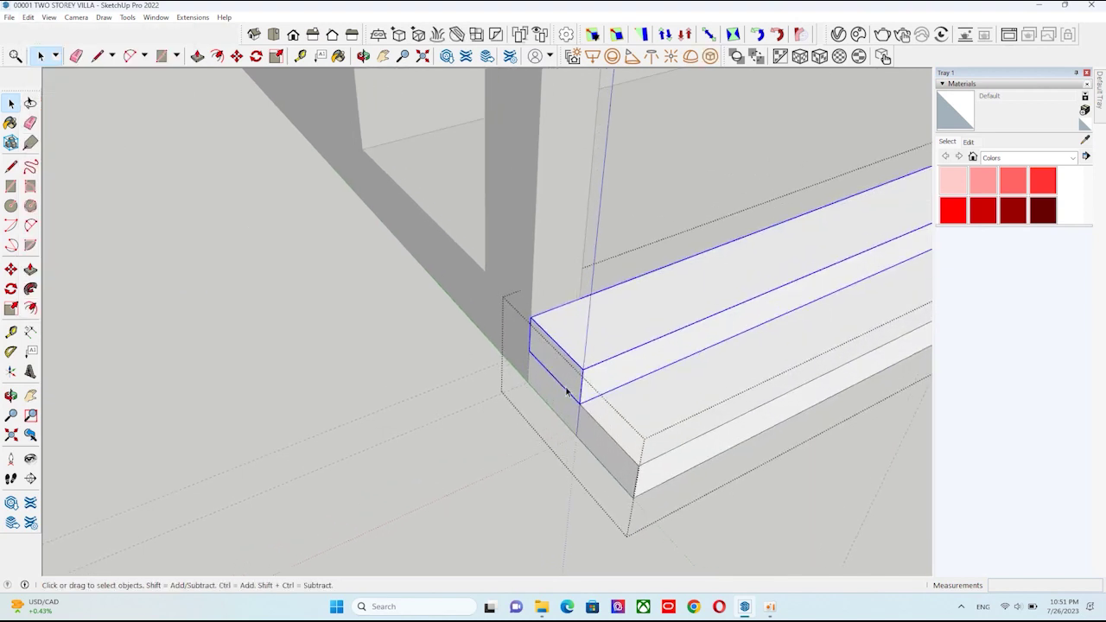
- Undo two attempts to erase the pasted step's edges, then select both step pieces
key("e")
left_click_drag(571, 383, 551, 381)
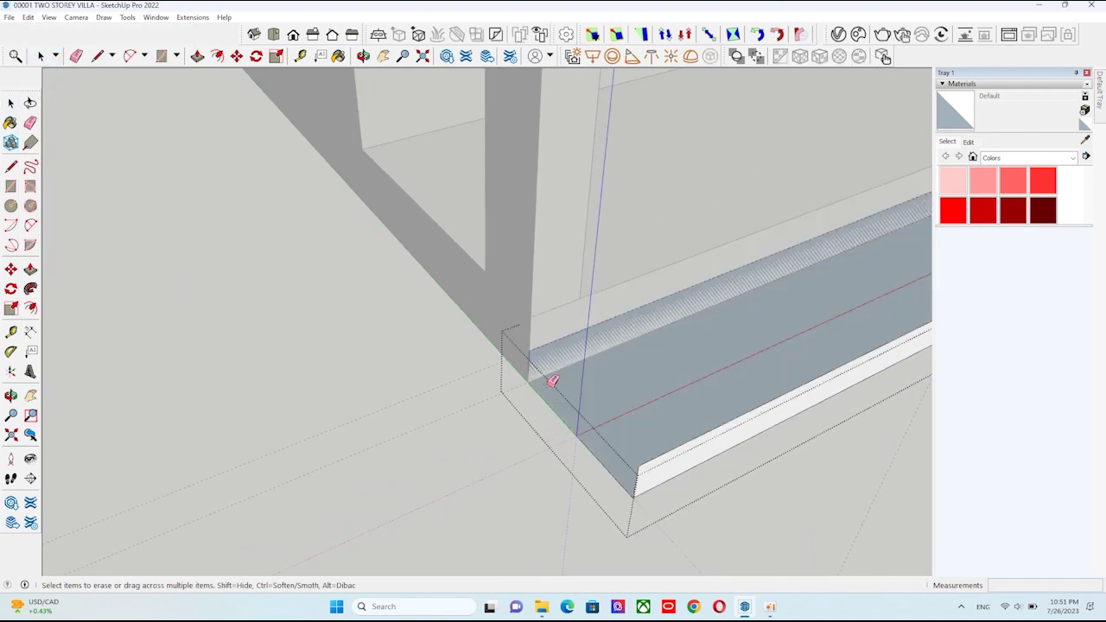
key("ctrl+z")
scroll(561, 385, "up", 1)
left_click(569, 382)
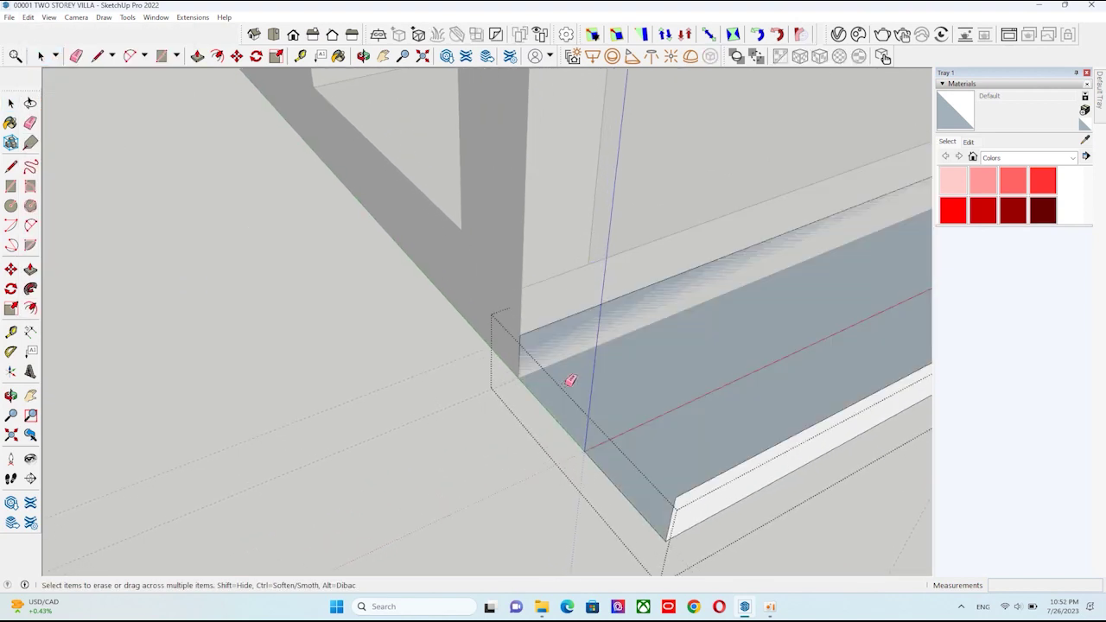
key("ctrl+z")
key("space")
left_click(633, 417)
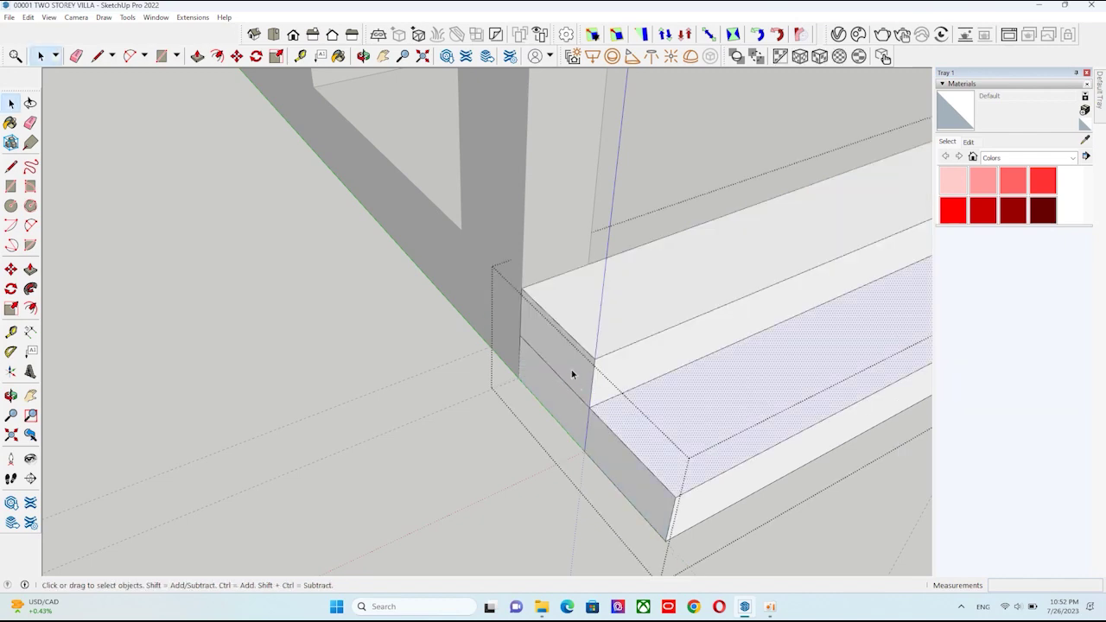
left_click(571, 373)
right_click(571, 380)
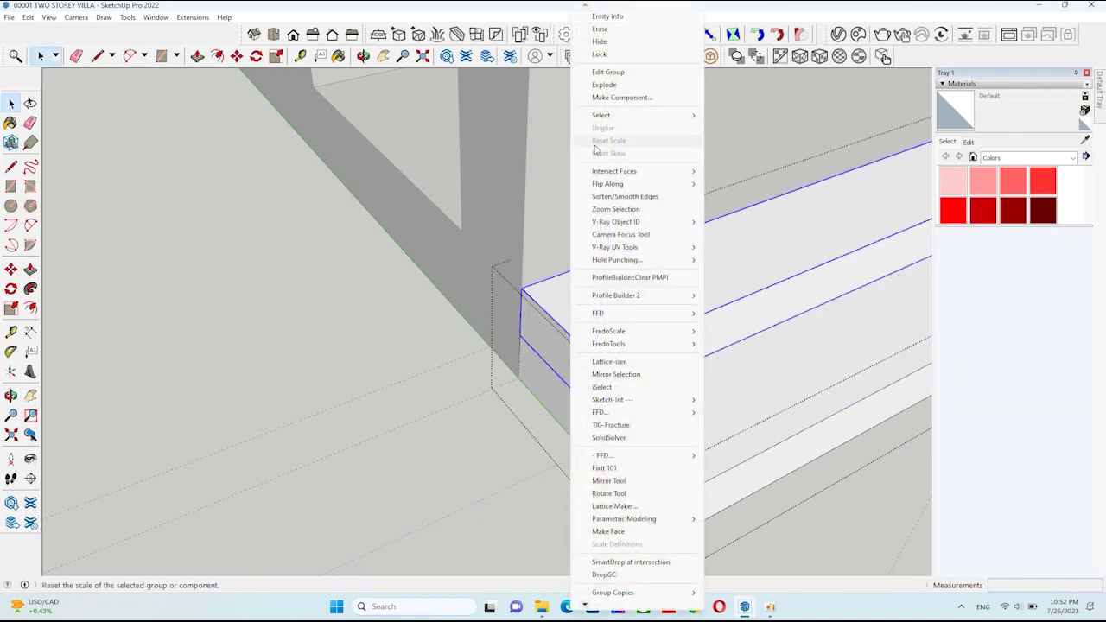
left_click(616, 86)
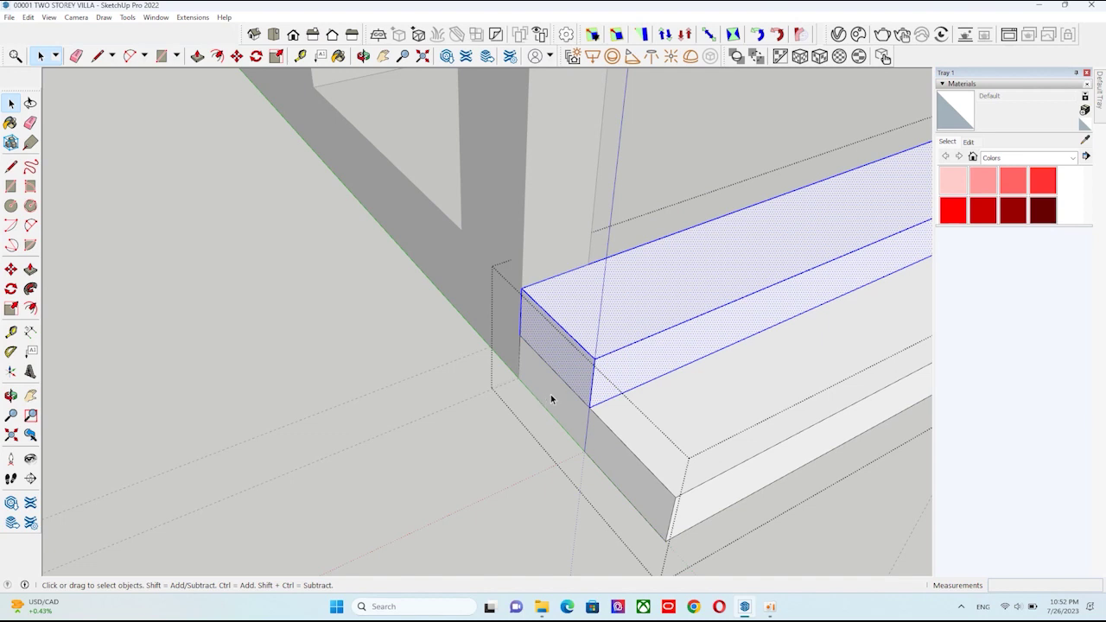
key("e")
scroll(541, 400, "down", 1)
scroll(570, 385, "down", 3)
scroll(746, 346, "down", 3)
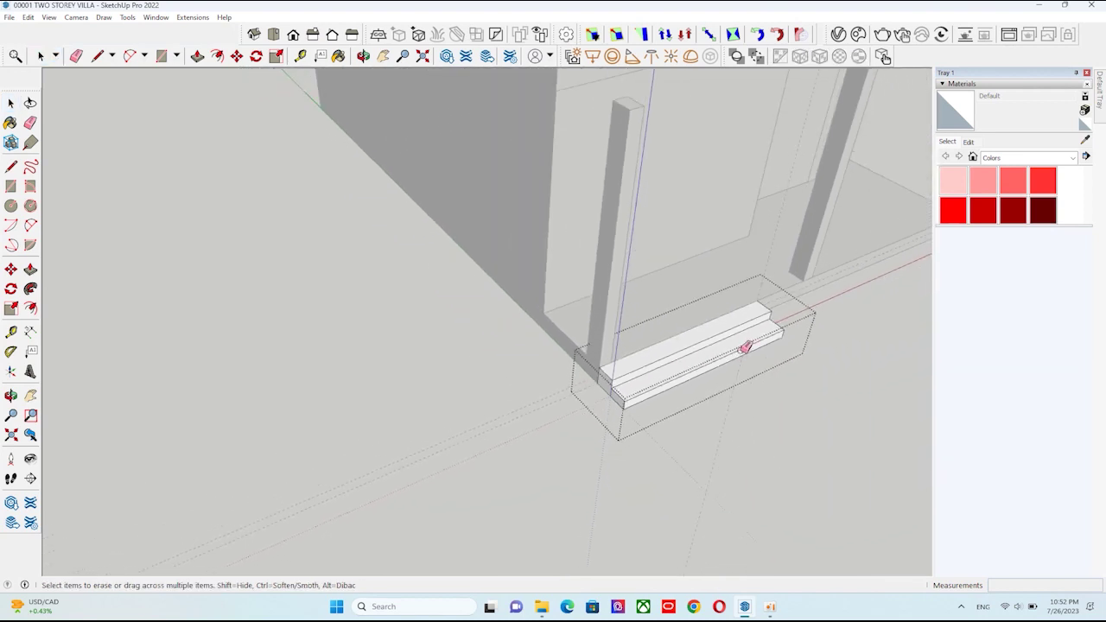
mouse_move(745, 346)
middle_mouse_down()
mouse_move(671, 419)
mouse_move(371, 385)
middle_mouse_up()
scroll(420, 415, "up", 3)
scroll(403, 375, "up", 2)
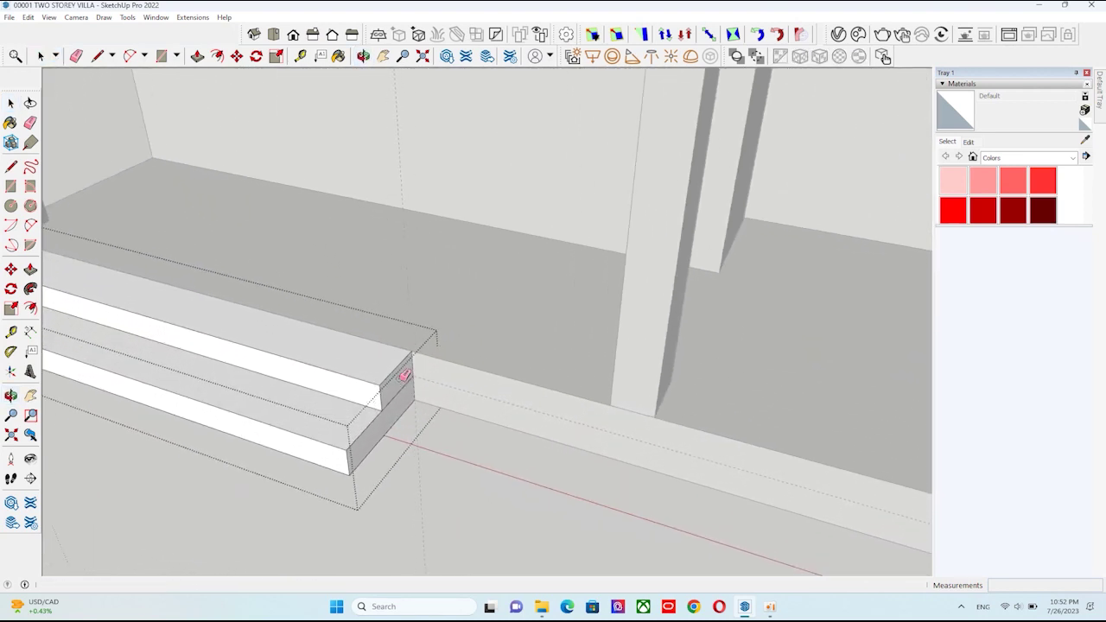
key("space")
scroll(489, 389, "down", 3)
scroll(506, 403, "down", 3)
scroll(513, 419, "down", 3)
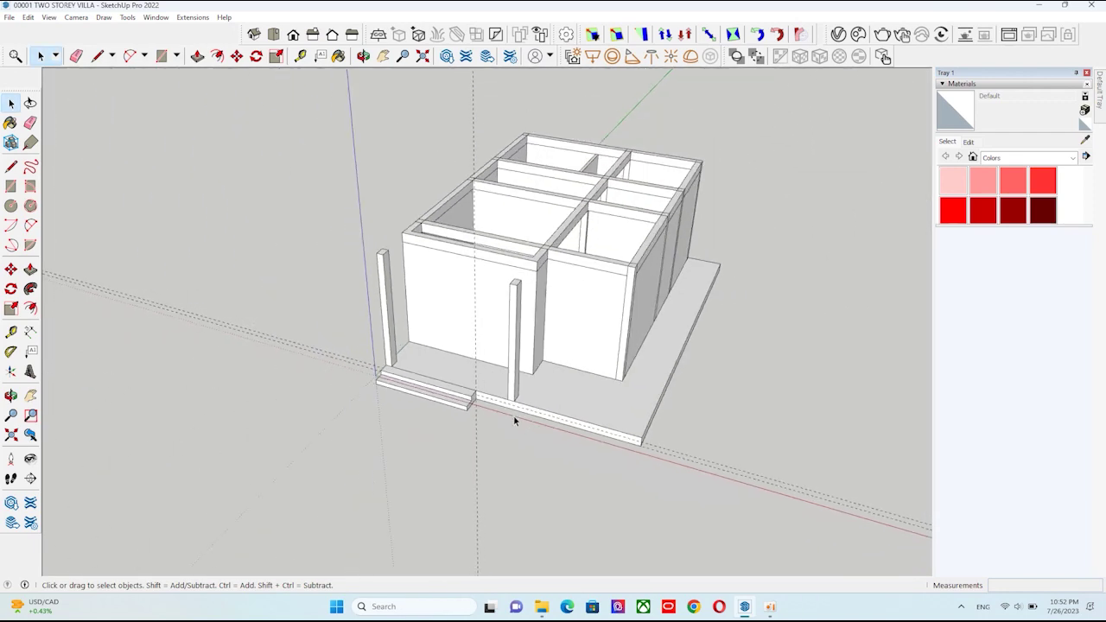
scroll(513, 420, "down", 2)
scroll(523, 415, "down", 2)
scroll(446, 402, "down", 2)
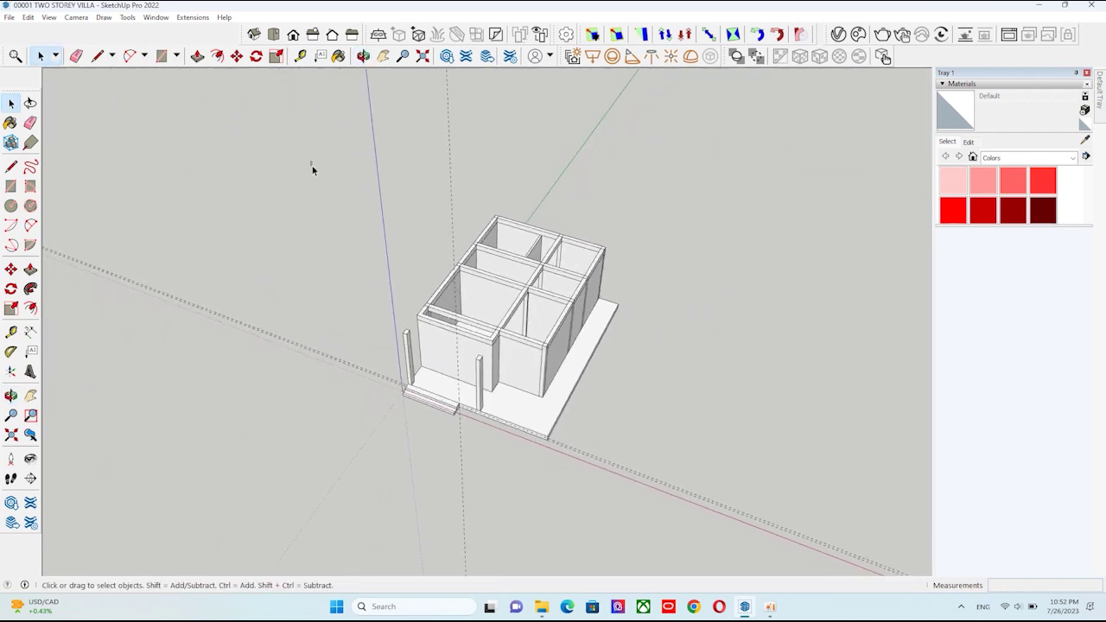
- Window-select the entire house and move it 150 mm flush with the front step corner
left_click_drag(313, 169, 745, 556)
scroll(485, 440, "up", 3)
scroll(485, 441, "up", 3)
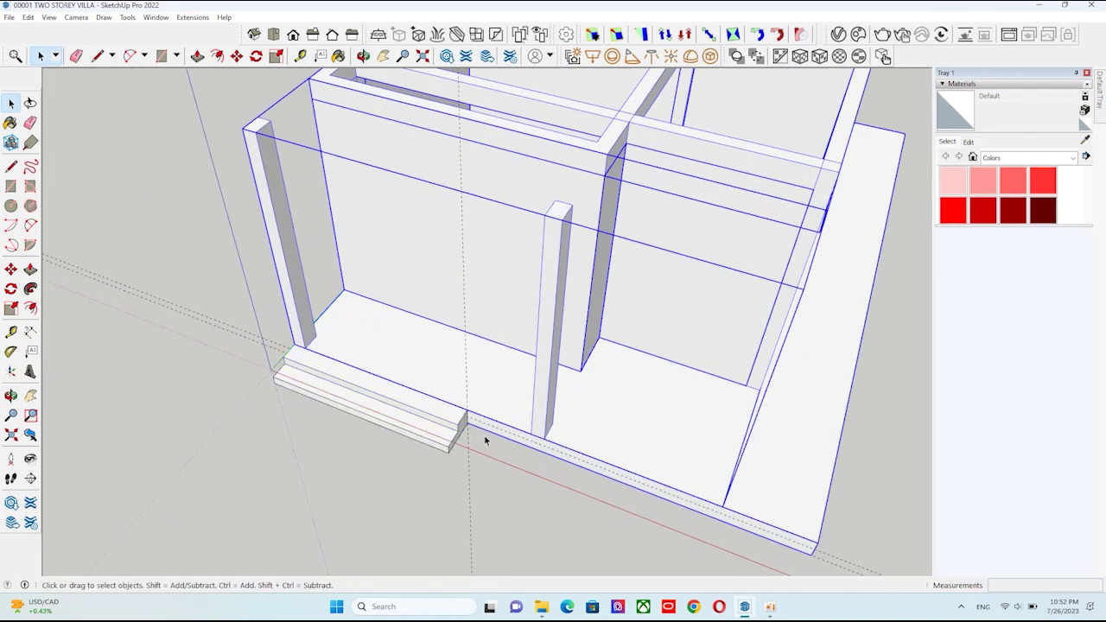
key("m")
scroll(480, 428, "up", 3)
scroll(475, 417, "up", 3)
scroll(458, 399, "up", 3)
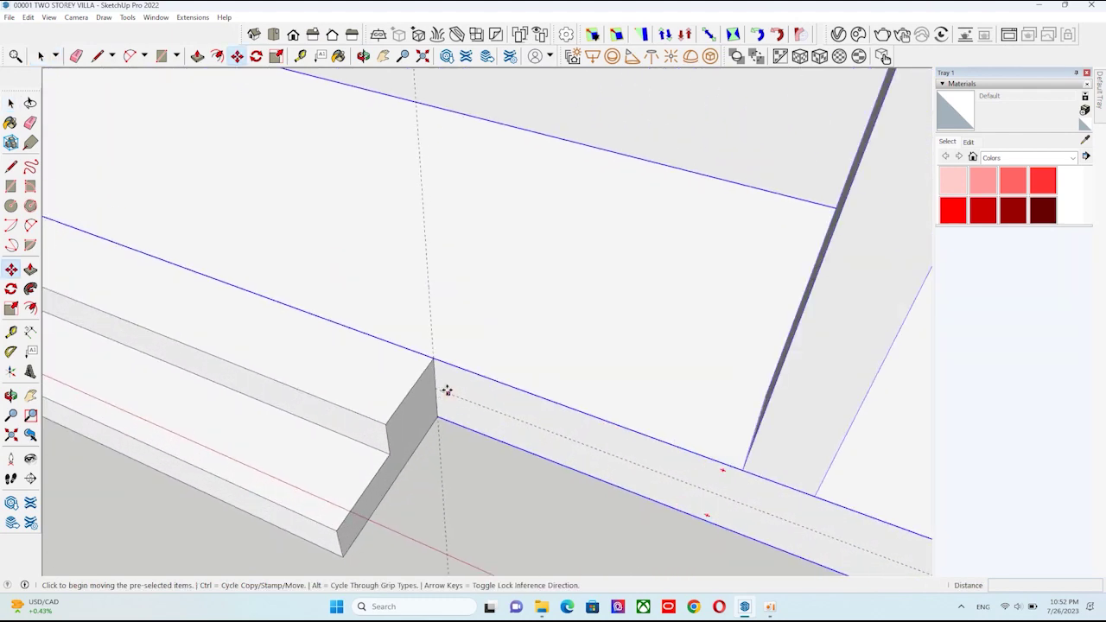
left_click(437, 388)
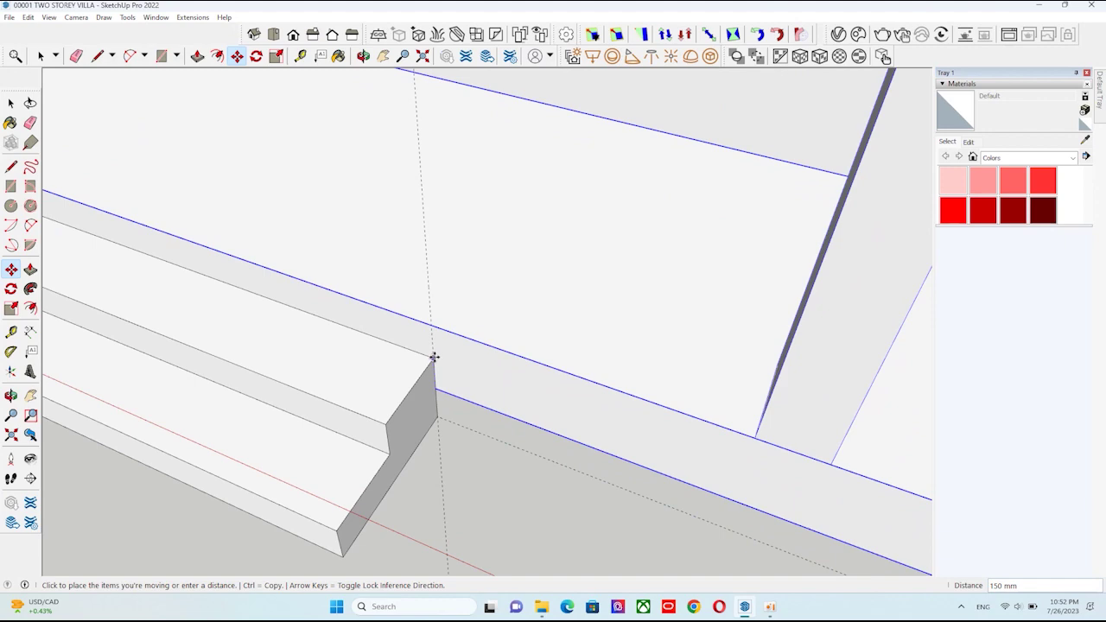
left_click(433, 356)
key("space")
scroll(499, 380, "down", 3)
scroll(499, 388, "down", 3)
scroll(499, 388, "down", 3)
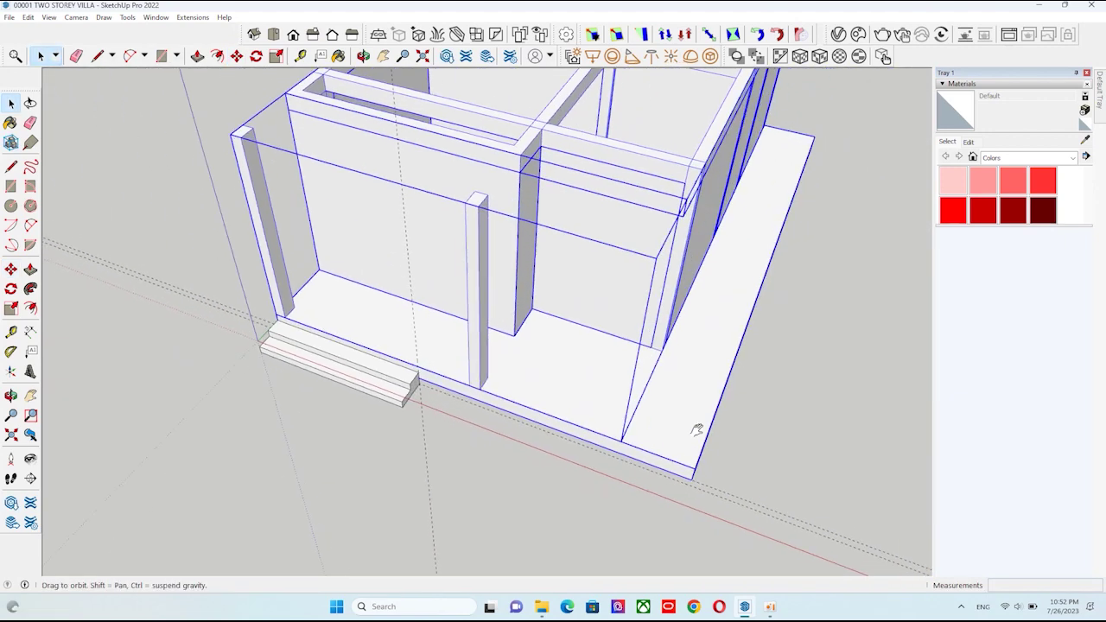
middle_click_drag(697, 429, 676, 462, "shift")
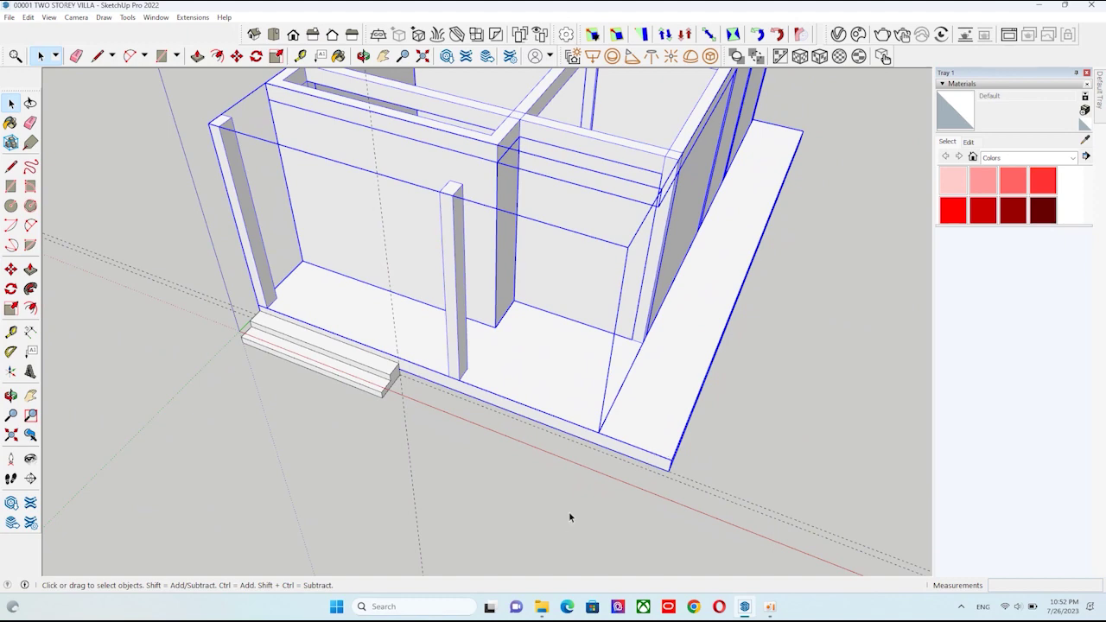
scroll(605, 497, "down", 3)
mouse_move(662, 476)
middle_mouse_down()
mouse_move(612, 457)
mouse_move(584, 412)
mouse_move(470, 460)
mouse_move(486, 332)
mouse_move(456, 328)
mouse_move(469, 284)
middle_mouse_up()
scroll(570, 398, "up", 3)
- Push/Pull the slab's underside 150 mm downward beneath the house
key("p")
left_click(473, 263)
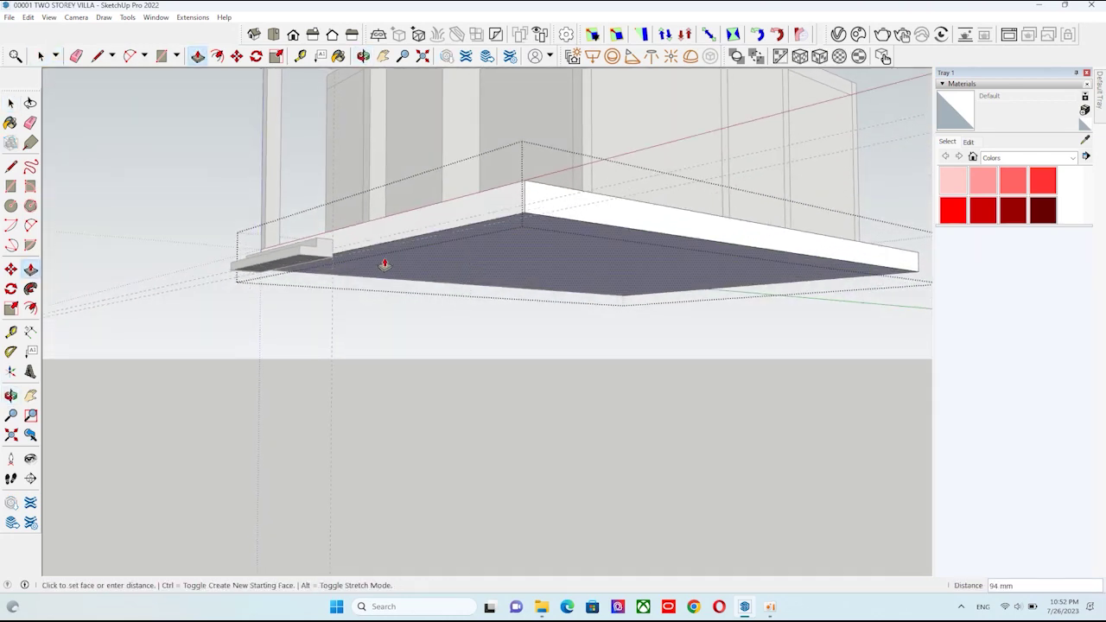
left_click(308, 261)
key("space")
scroll(514, 405, "down", 3)
mouse_move(514, 406)
middle_mouse_down()
mouse_move(506, 439)
mouse_move(530, 469)
mouse_move(469, 412)
mouse_move(575, 451)
middle_mouse_up()
scroll(576, 452, "up", 5)
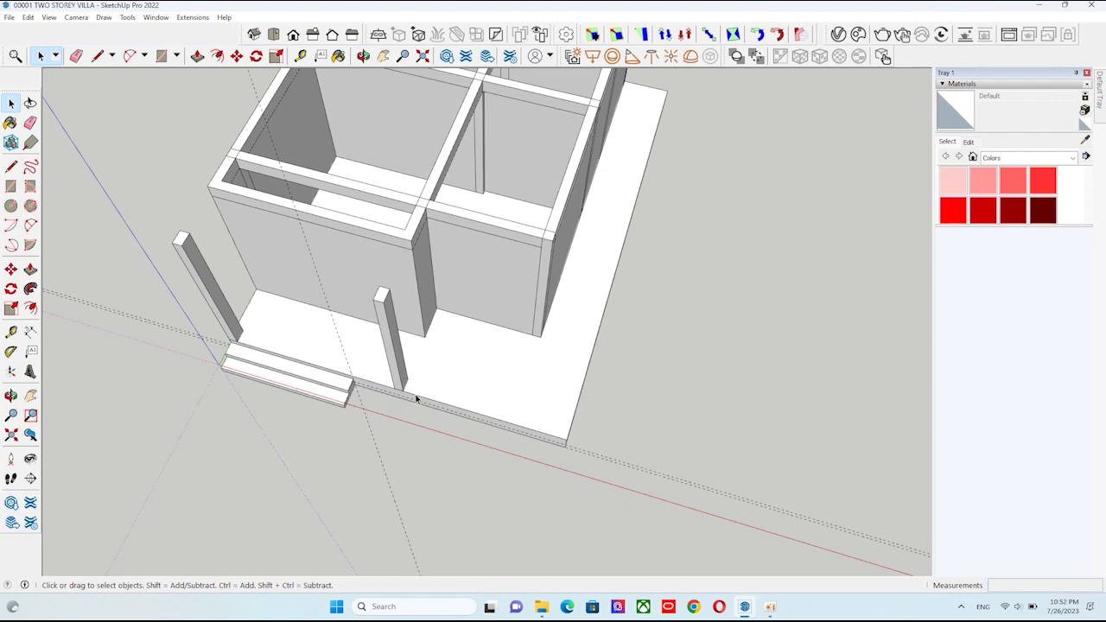
- Select a side wall panel and start moving it outward from its base point
scroll(445, 400, "down", 2)
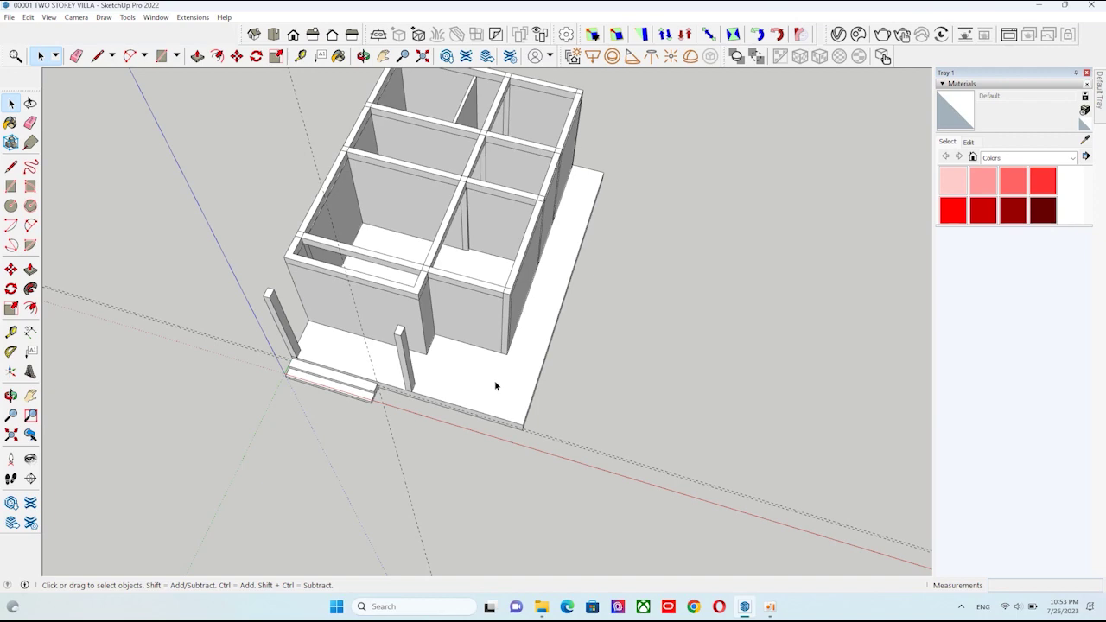
mouse_move(494, 380)
middle_mouse_down()
mouse_move(519, 373)
mouse_move(482, 416)
middle_mouse_up()
scroll(520, 373, "up", 3)
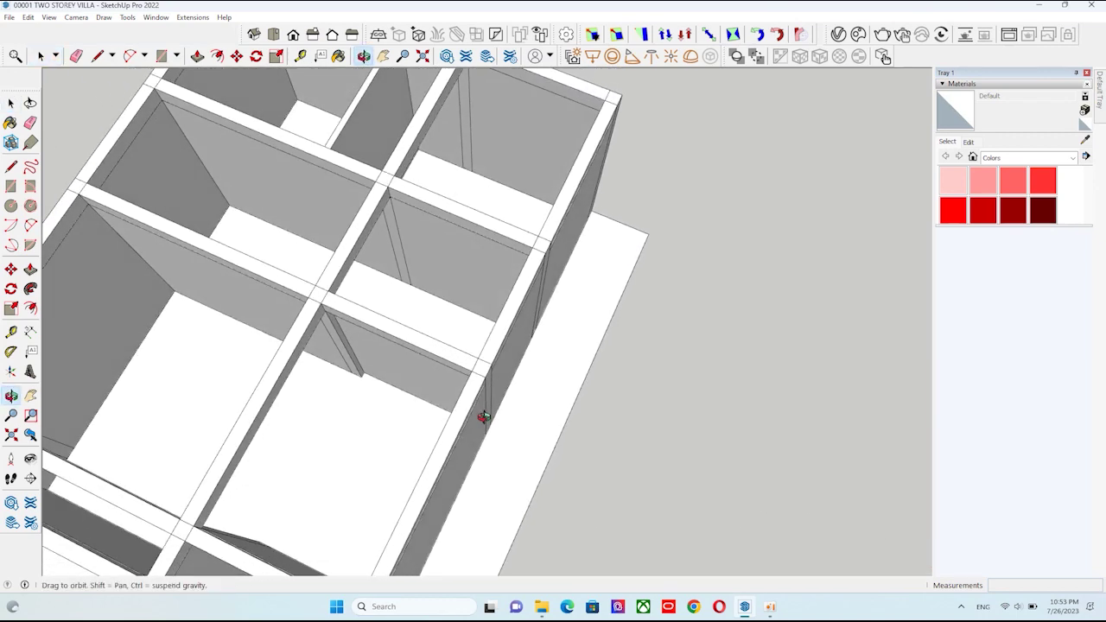
middle_click_drag(506, 384, 470, 413)
scroll(486, 380, "up", 2)
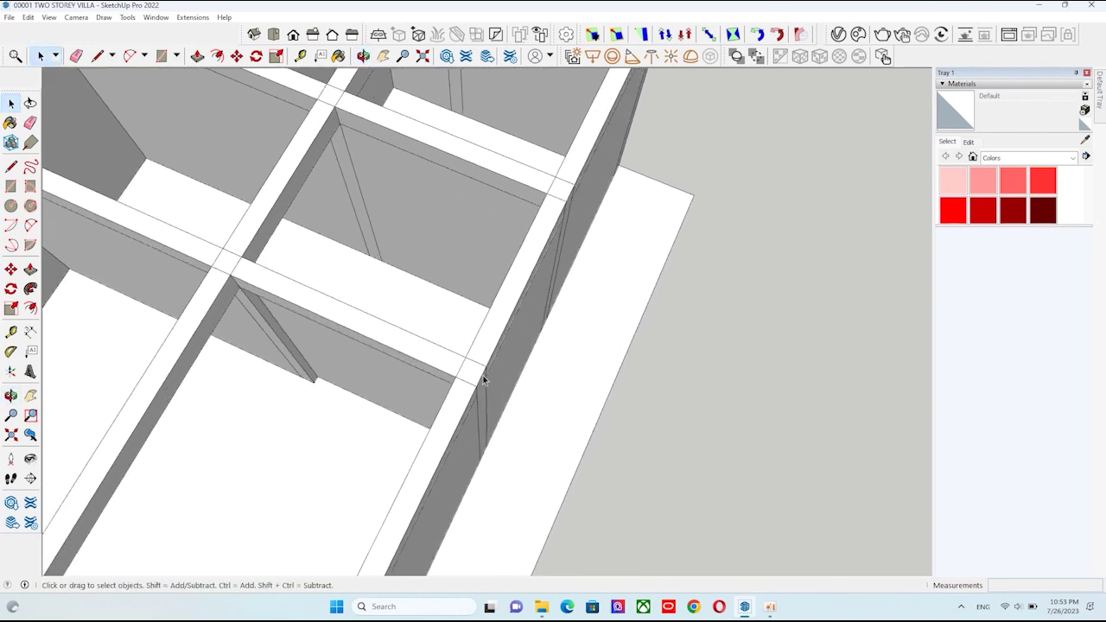
left_click(511, 367)
key("m")
scroll(509, 371, "up", 4)
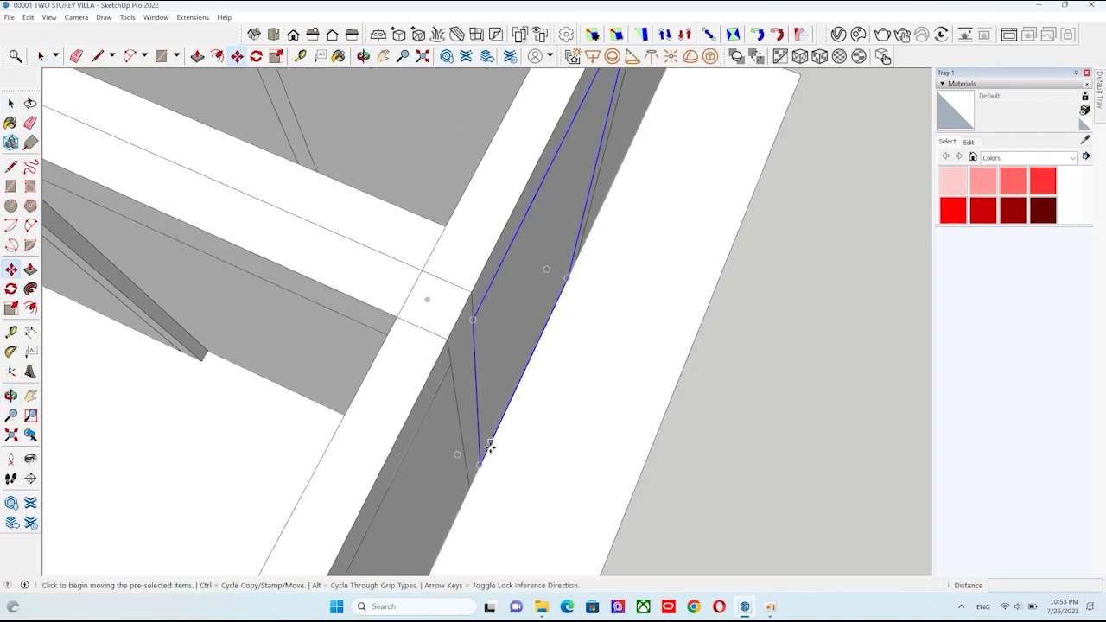
left_click(489, 446)
mouse_move(496, 467)
middle_mouse_down()
mouse_move(486, 464)
mouse_move(535, 469)
mouse_move(474, 460)
mouse_move(503, 406)
middle_mouse_up()
- Drop the wall panel out on the slab and delete the leftover side wall strip
left_click(562, 498)
scroll(518, 466, "down", 3)
scroll(503, 406, "up", 3)
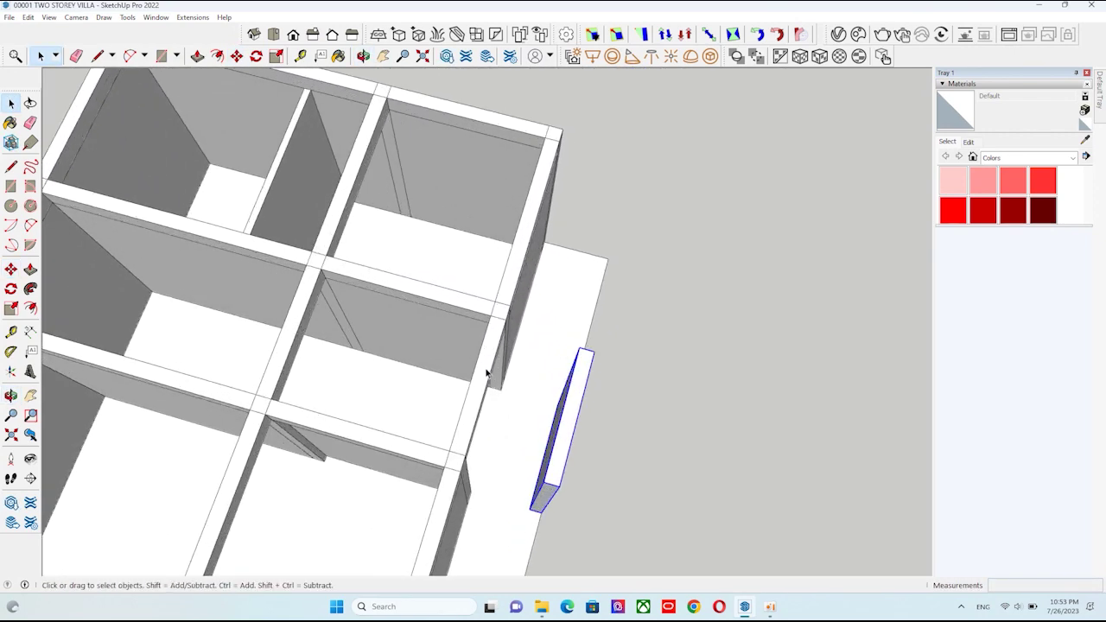
key("space")
left_click(486, 364)
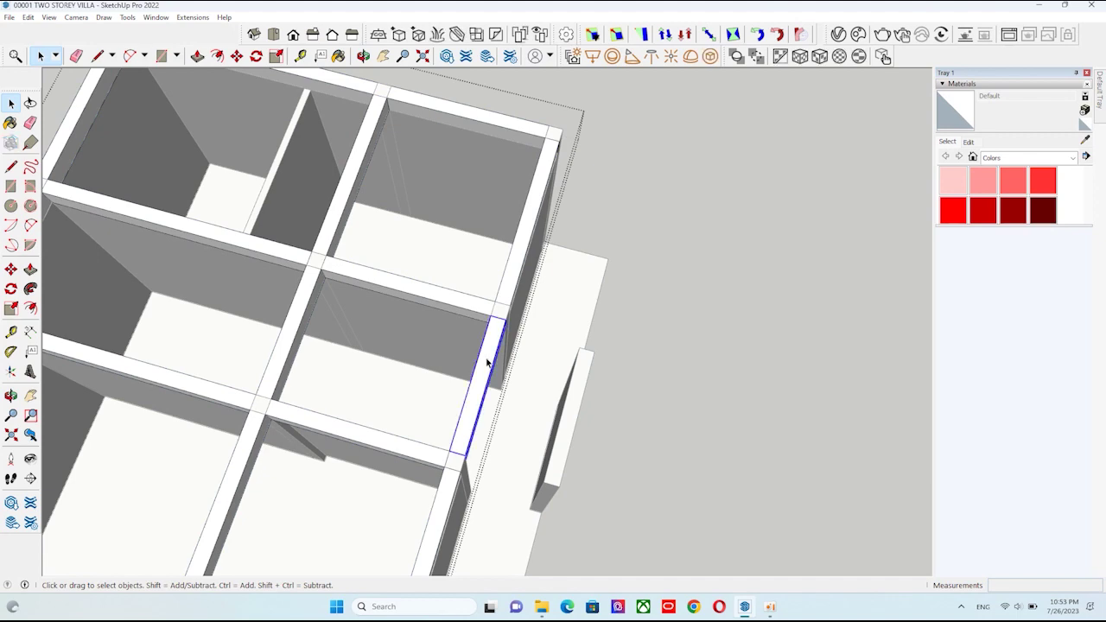
key("Delete")
scroll(486, 367, "down", 3)
mouse_move(486, 367)
middle_mouse_down()
mouse_move(495, 427)
mouse_move(469, 439)
mouse_move(456, 432)
mouse_move(459, 321)
middle_mouse_up()
- Ctrl-move copies of two top beams outward beyond the side wall
key("space")
left_click(456, 427)
left_click(460, 314, "shift")
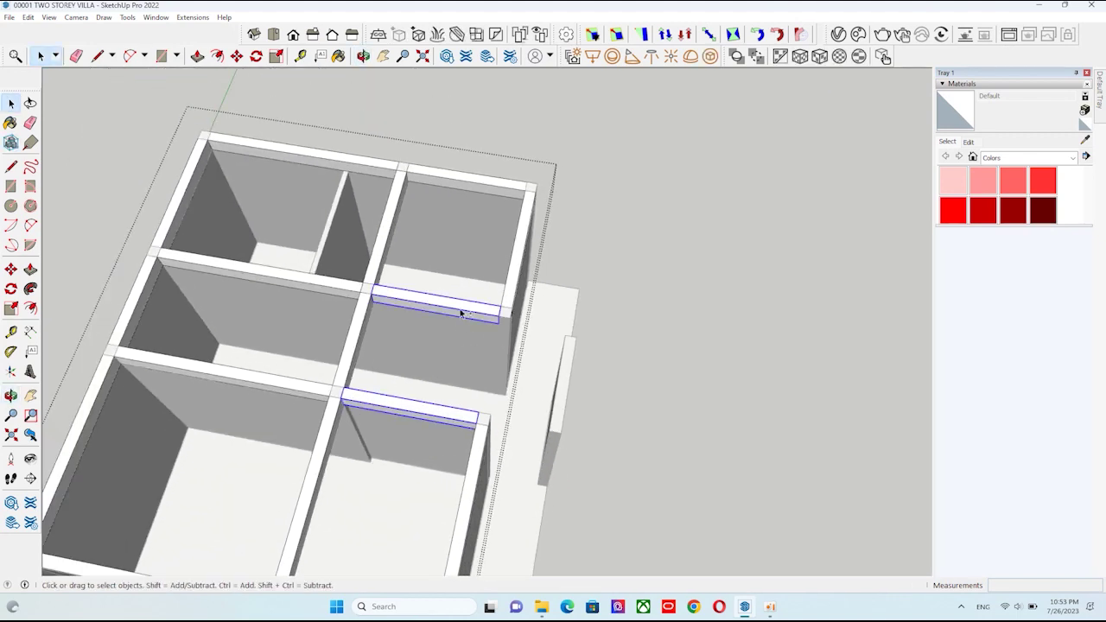
key("m")
scroll(338, 394, "up", 3)
scroll(338, 382, "up", 2)
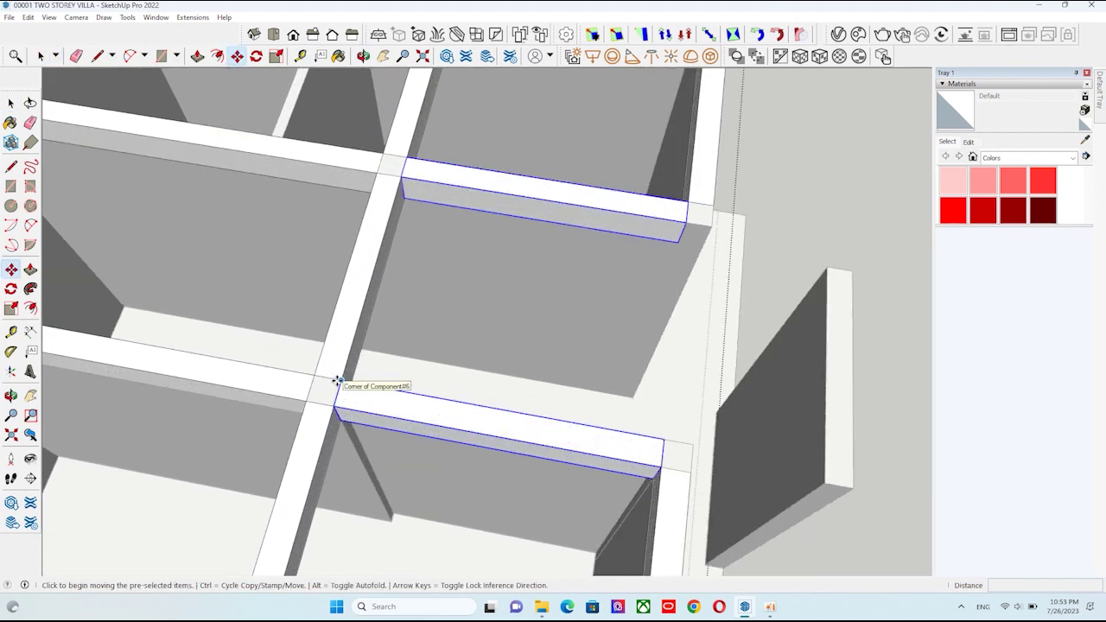
left_click(340, 383)
key("ctrl")
left_click(691, 452)
scroll(682, 449, "down", 4)
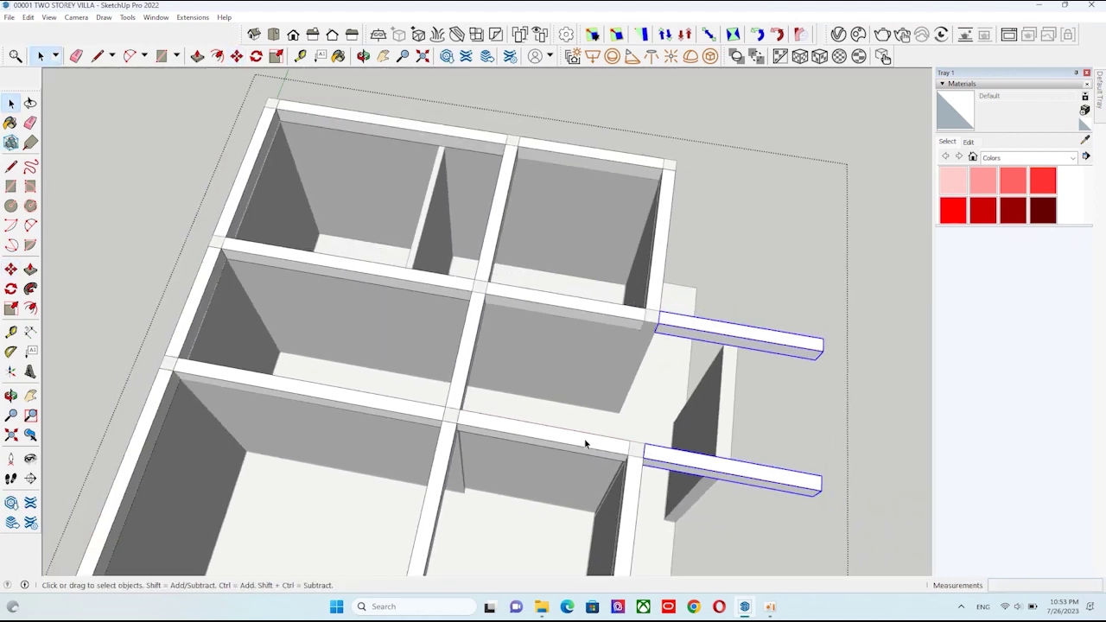
mouse_move(585, 443)
middle_mouse_down()
mouse_move(474, 439)
mouse_move(510, 443)
middle_mouse_up()
scroll(518, 449, "up", 2)
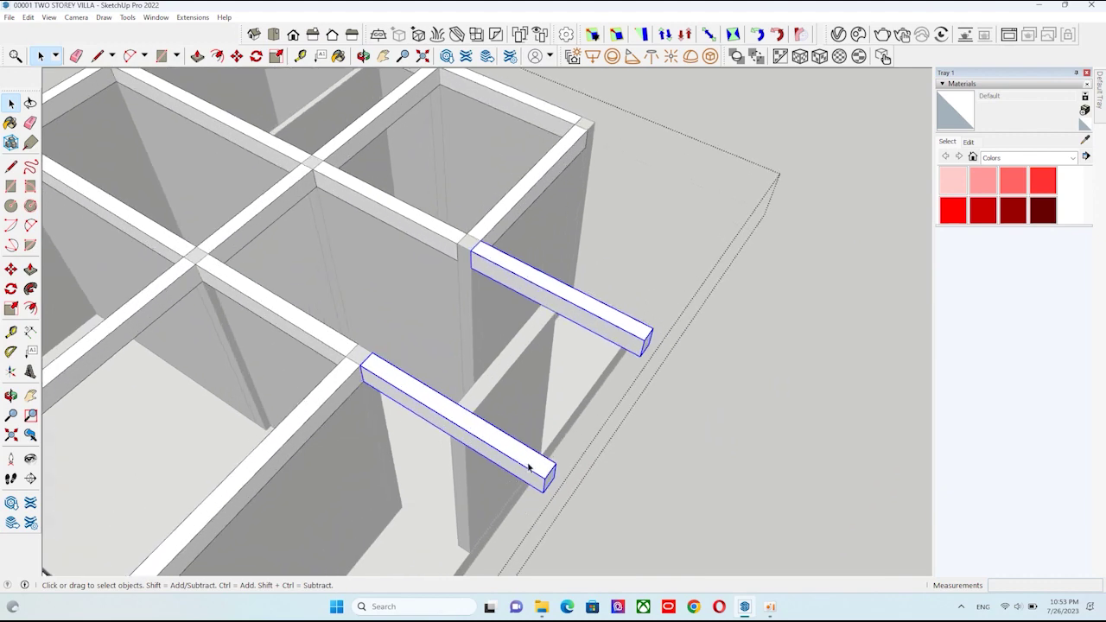
right_click(530, 462)
- Make the lower beam copy unique and push its end face back to end over the panel
left_click(565, 136)
double_click(543, 487)
key("p")
middle_click_drag(551, 500, 555, 497)
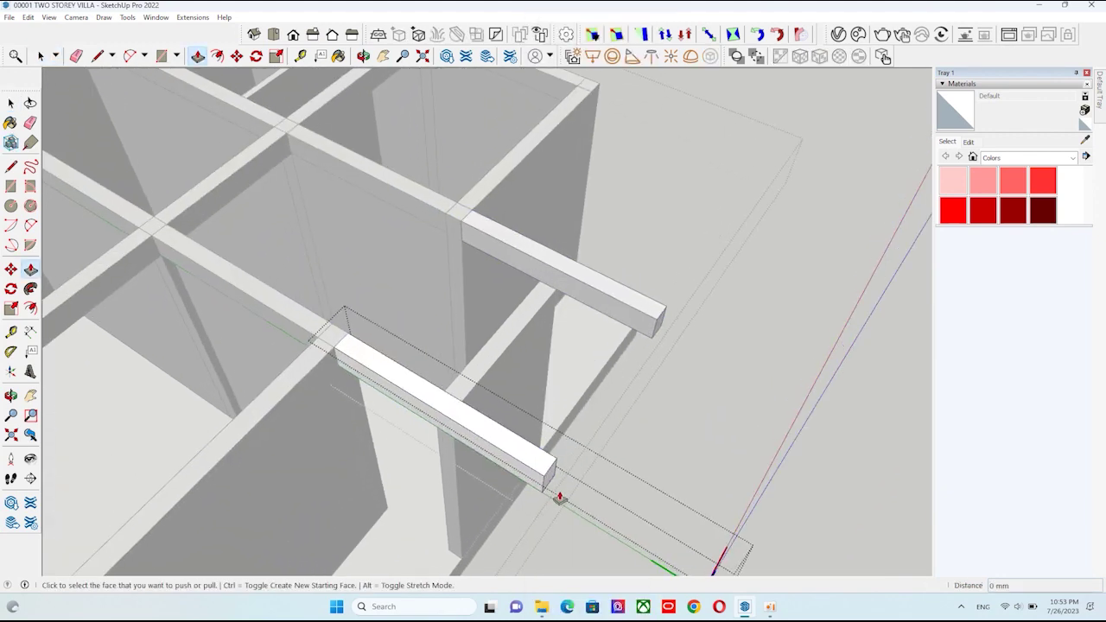
left_click(549, 482)
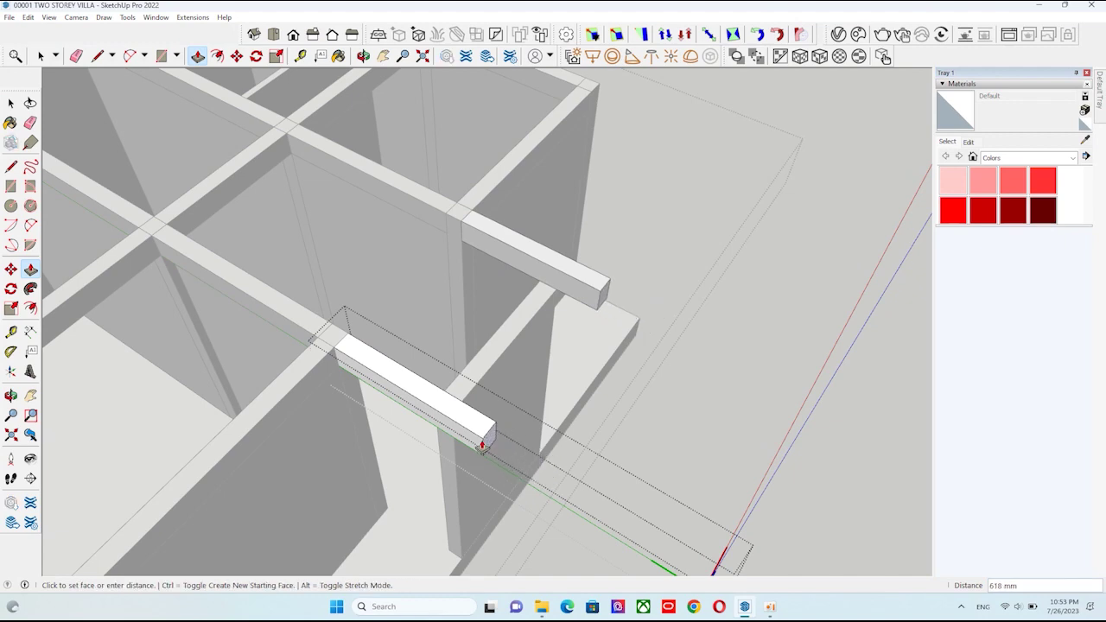
left_click(476, 386)
mouse_move(476, 386)
middle_mouse_down()
mouse_move(463, 420)
mouse_move(429, 303)
mouse_move(257, 377)
mouse_move(328, 362)
middle_mouse_up()
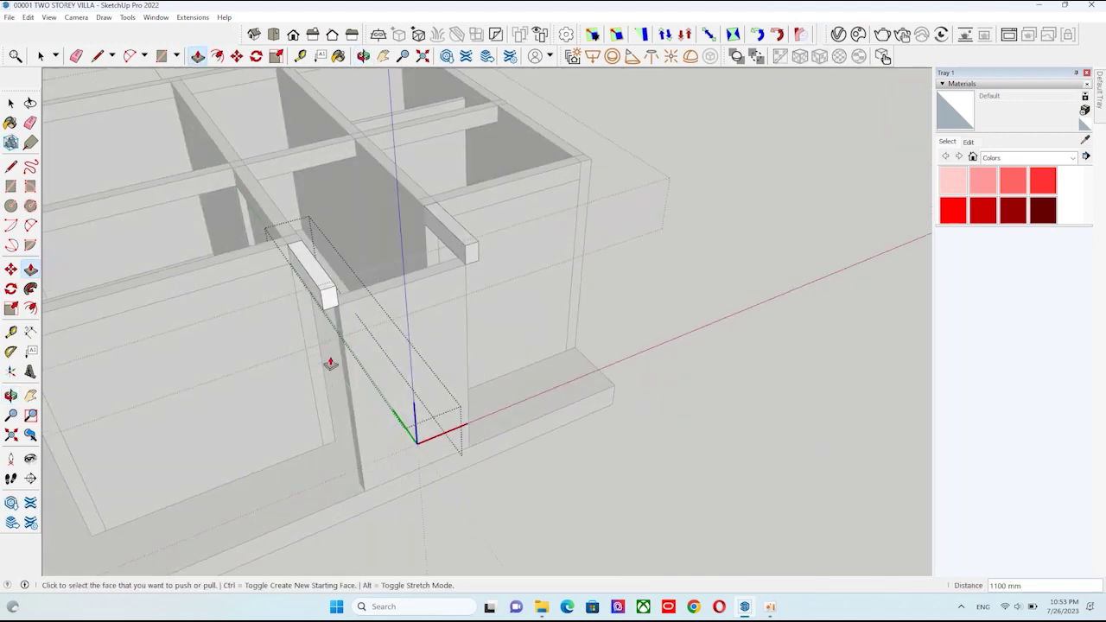
scroll(328, 363, "down", 3)
mouse_move(450, 406)
middle_mouse_down()
mouse_move(549, 443)
mouse_move(438, 474)
middle_mouse_up()
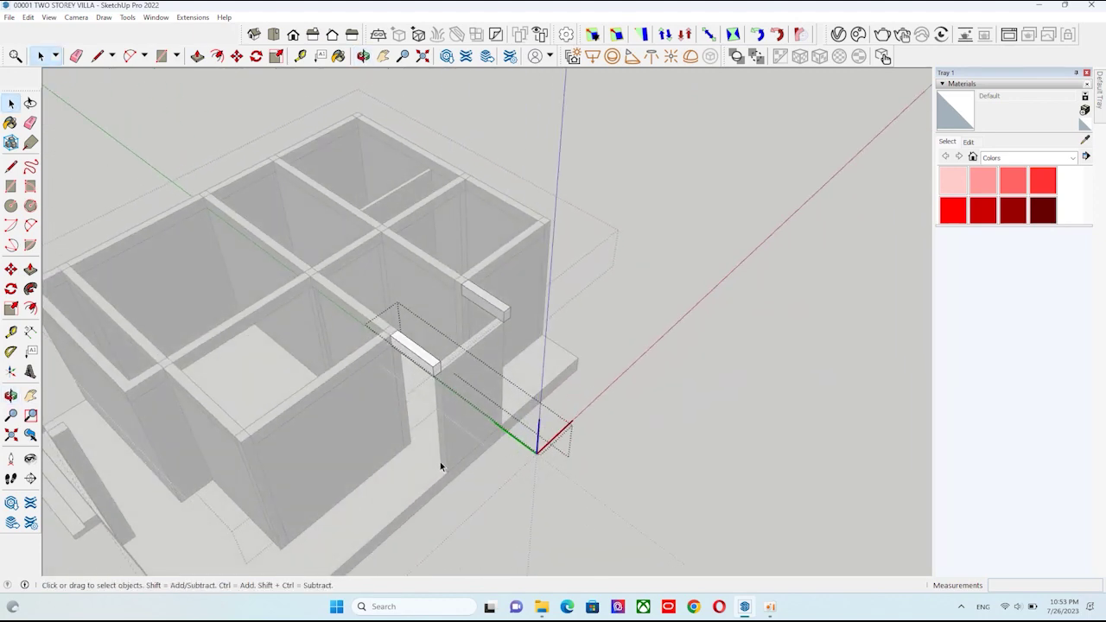
left_click(440, 461)
scroll(440, 461, "down", 3)
scroll(451, 429, "up", 4)
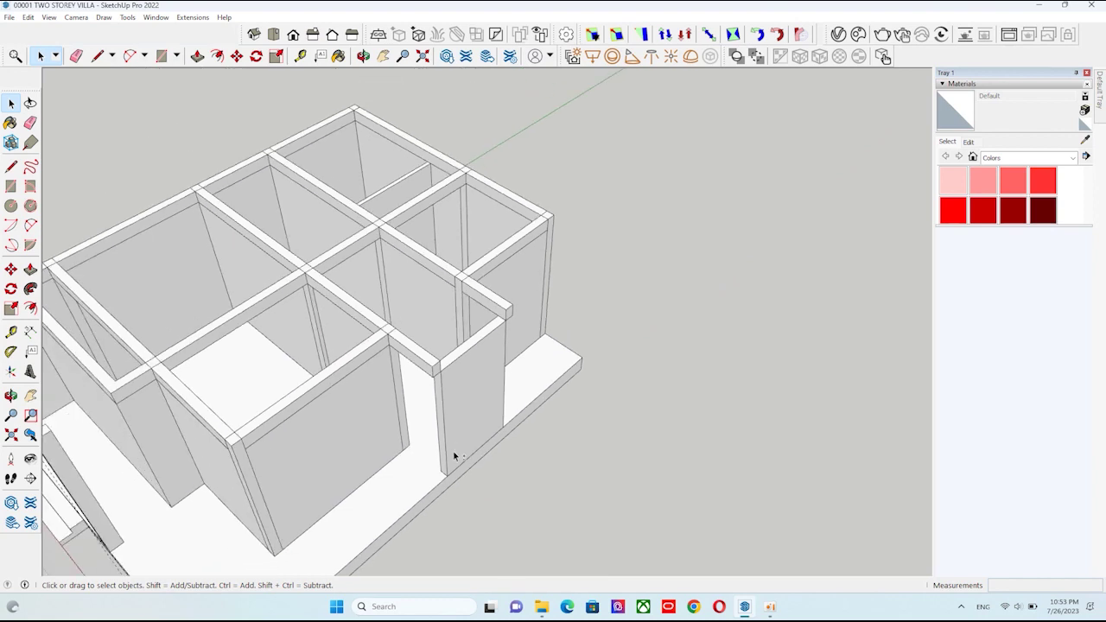
- Select the entire projecting wall panel with its edges
scroll(452, 424, "up", 2)
left_click(451, 428)
scroll(452, 428, "down", 2)
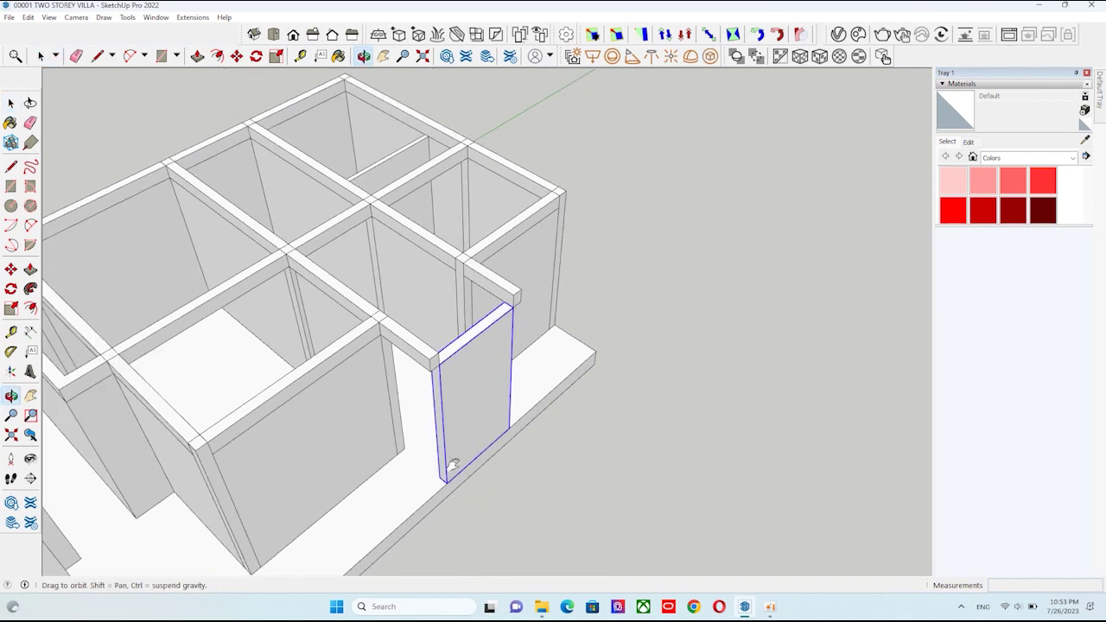
middle_click_drag(452, 462, 486, 437, "shift")
scroll(483, 438, "up", 2)
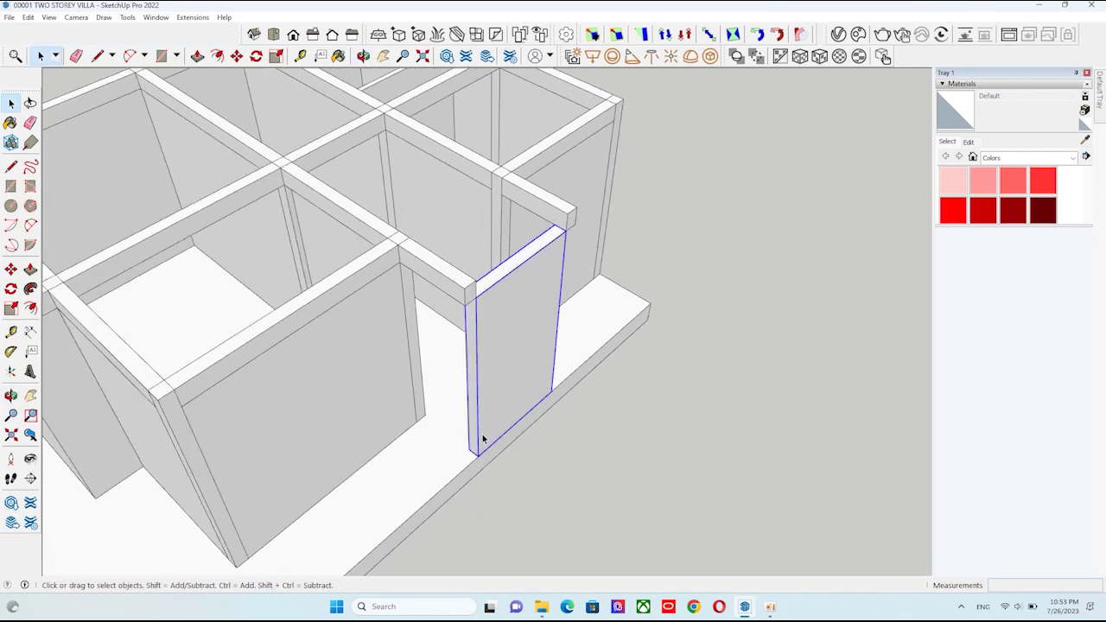
key("m")
scroll(488, 406, "up", 1)
key("space")
triple_click(484, 410)
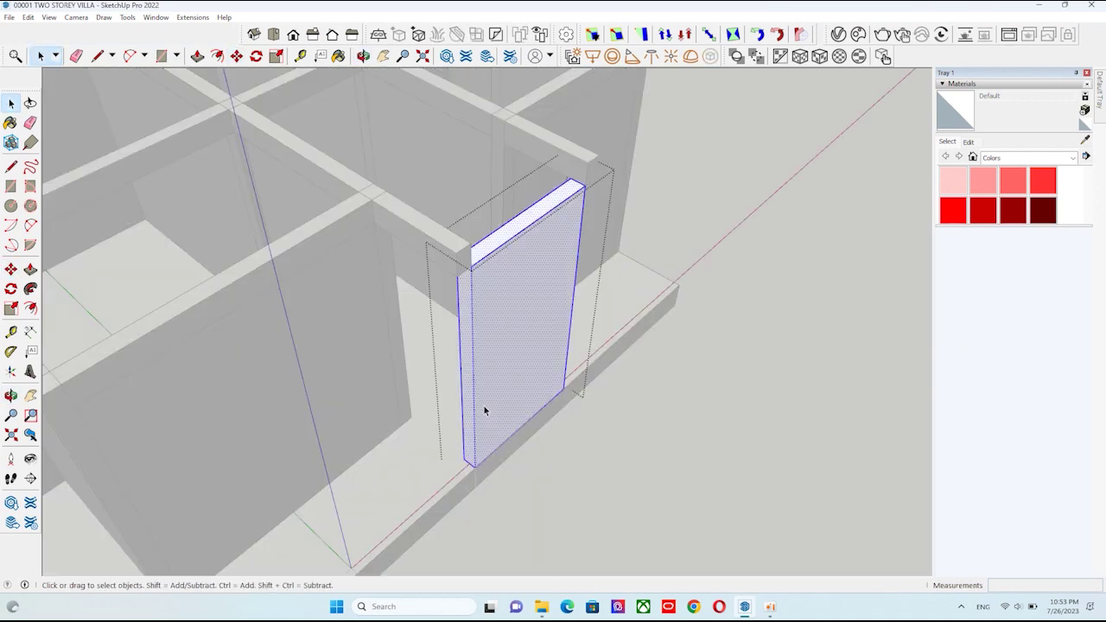
- Push/Pull the panel's side face out 200 mm to make it a solid wall
key("p")
scroll(459, 412, "up", 2)
left_click(479, 382)
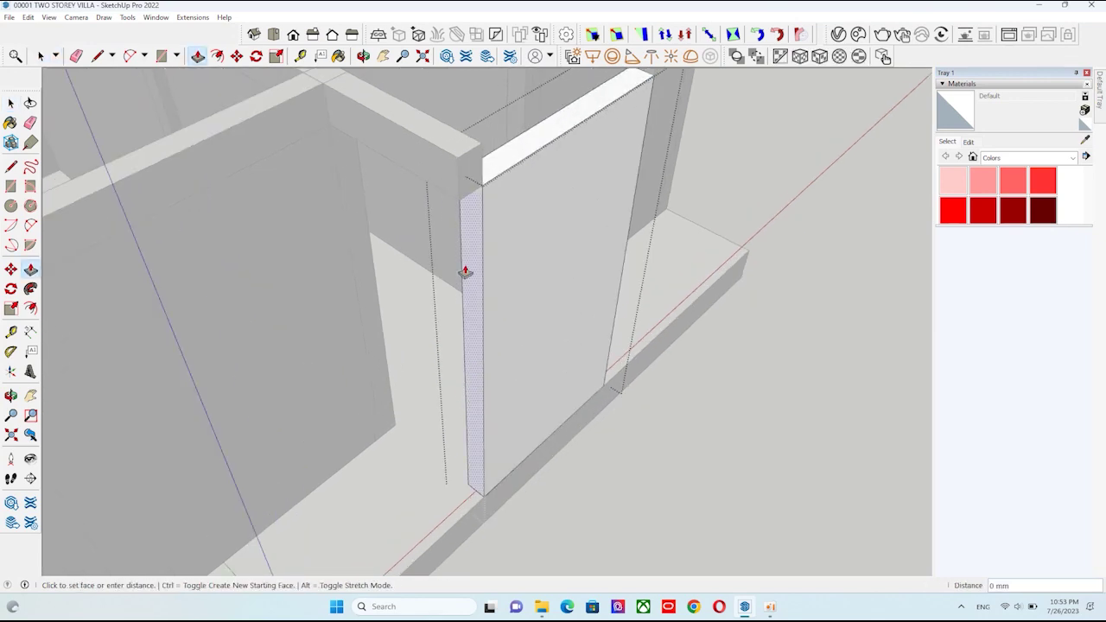
left_click(458, 207)
mouse_move(402, 353)
middle_mouse_down()
mouse_move(316, 348)
mouse_move(489, 208)
middle_mouse_up()
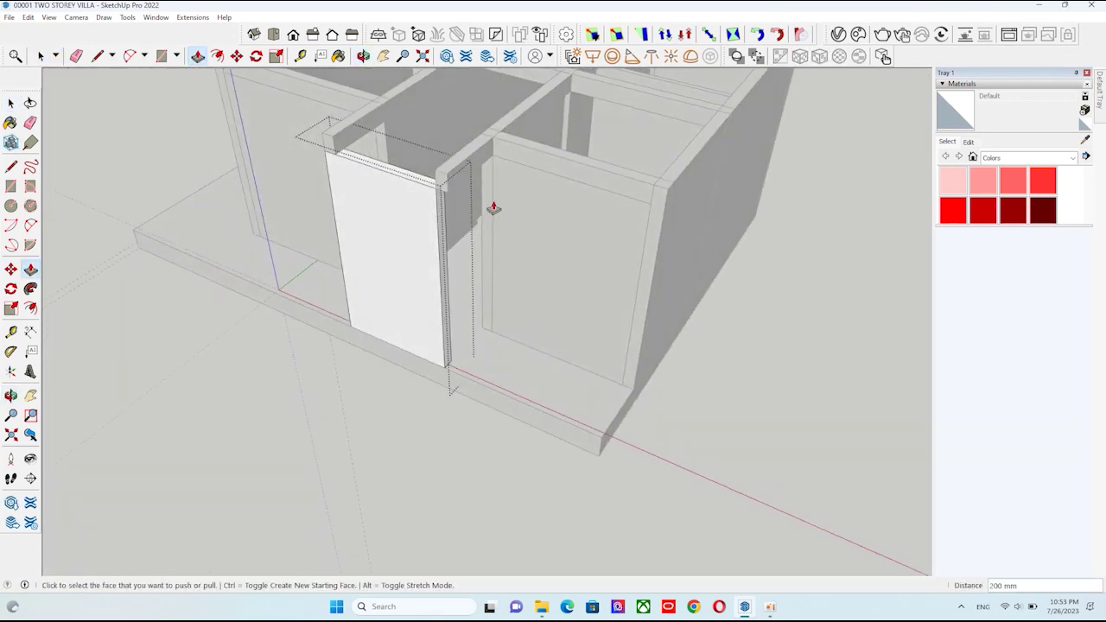
scroll(416, 229, "up", 2)
left_click(416, 229)
left_click(424, 182)
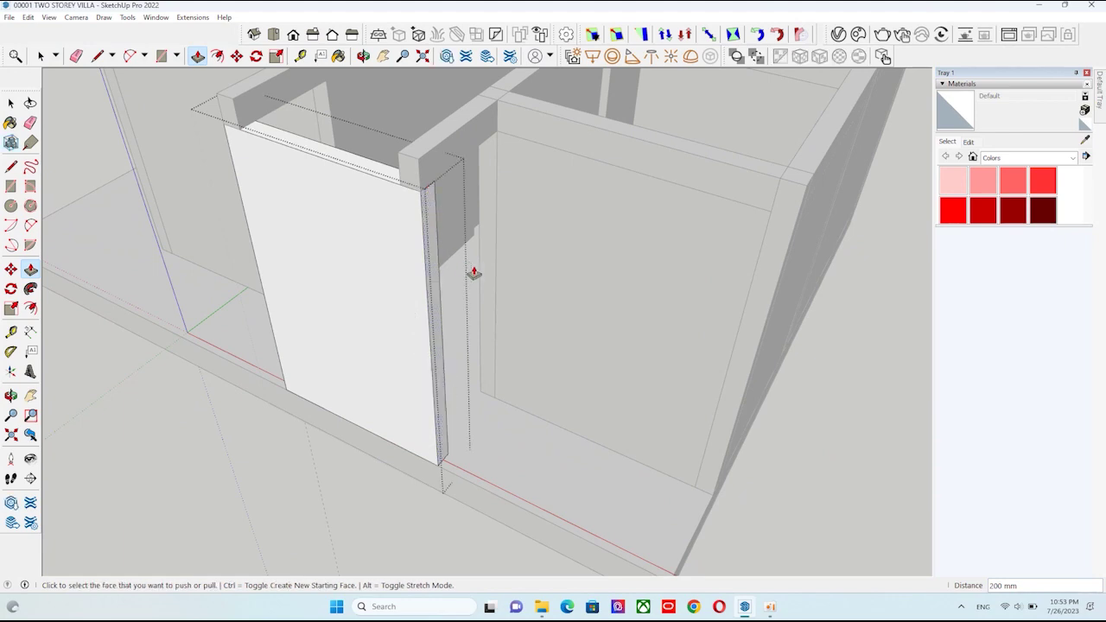
mouse_move(476, 271)
middle_mouse_down()
mouse_move(579, 326)
mouse_move(770, 340)
mouse_move(486, 420)
middle_mouse_up()
- Copy the front panel's vertical edge along the panel with Move+Ctrl
key("space")
scroll(510, 394, "up", 3)
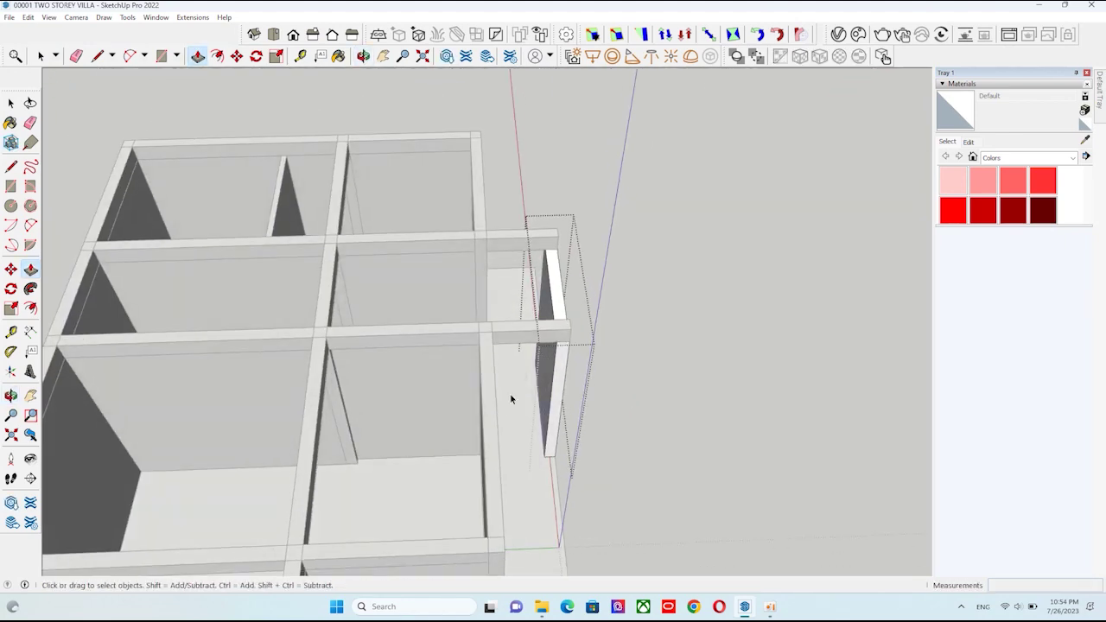
scroll(579, 399, "up", 3)
left_click(570, 398)
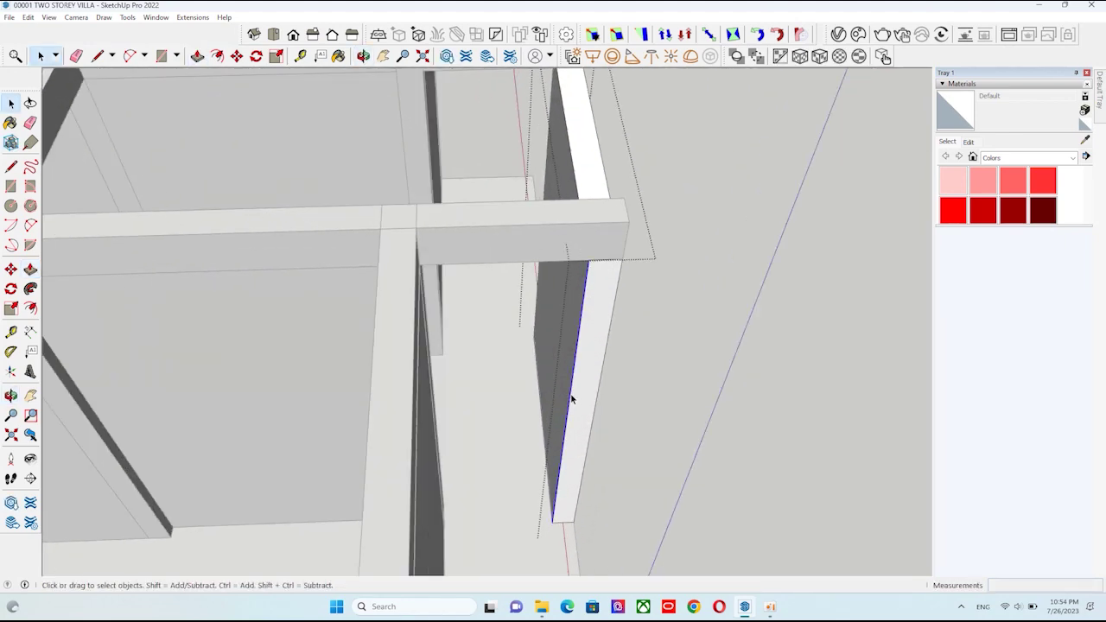
key("m")
scroll(562, 422, "up", 3)
scroll(543, 483, "up", 2)
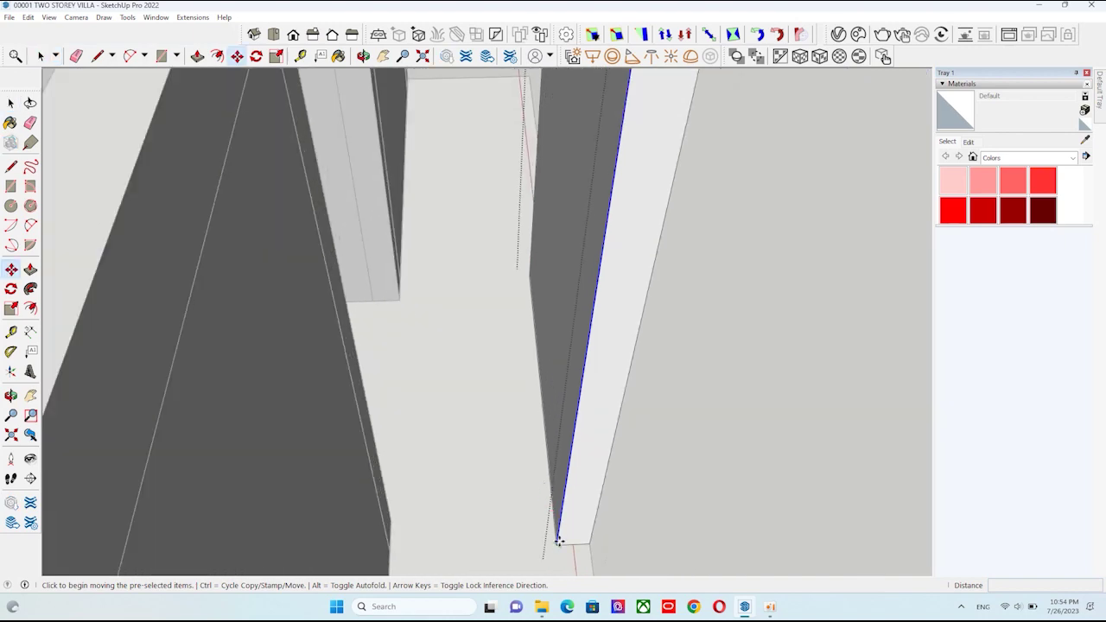
left_click(558, 540)
key("ctrl")
scroll(555, 522, "down", 3)
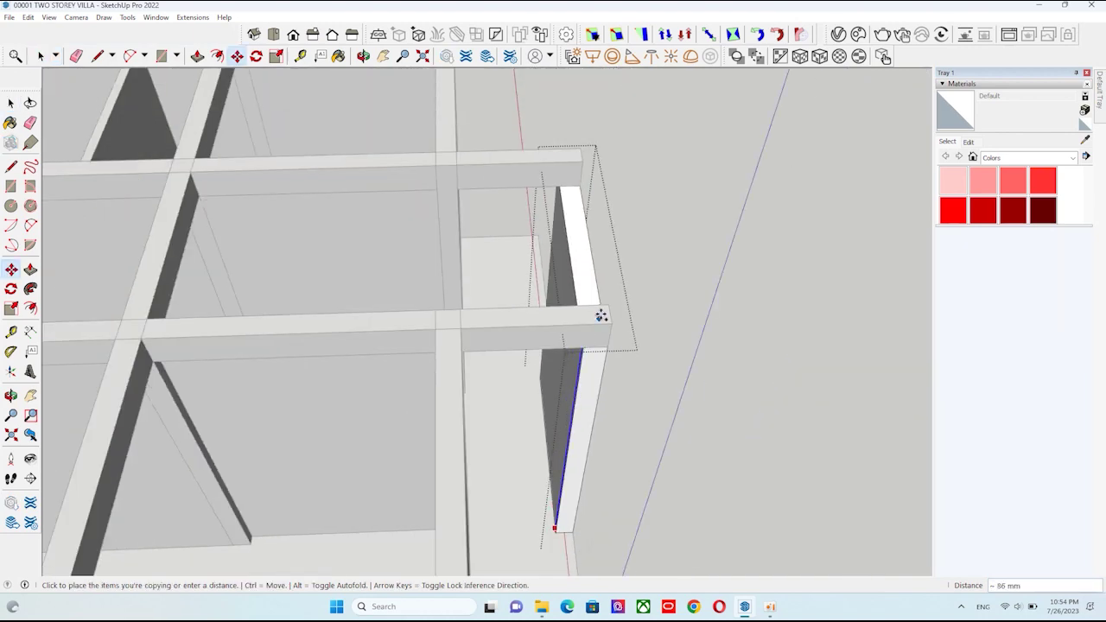
left_click(608, 307)
middle_click_drag(525, 314, 536, 312)
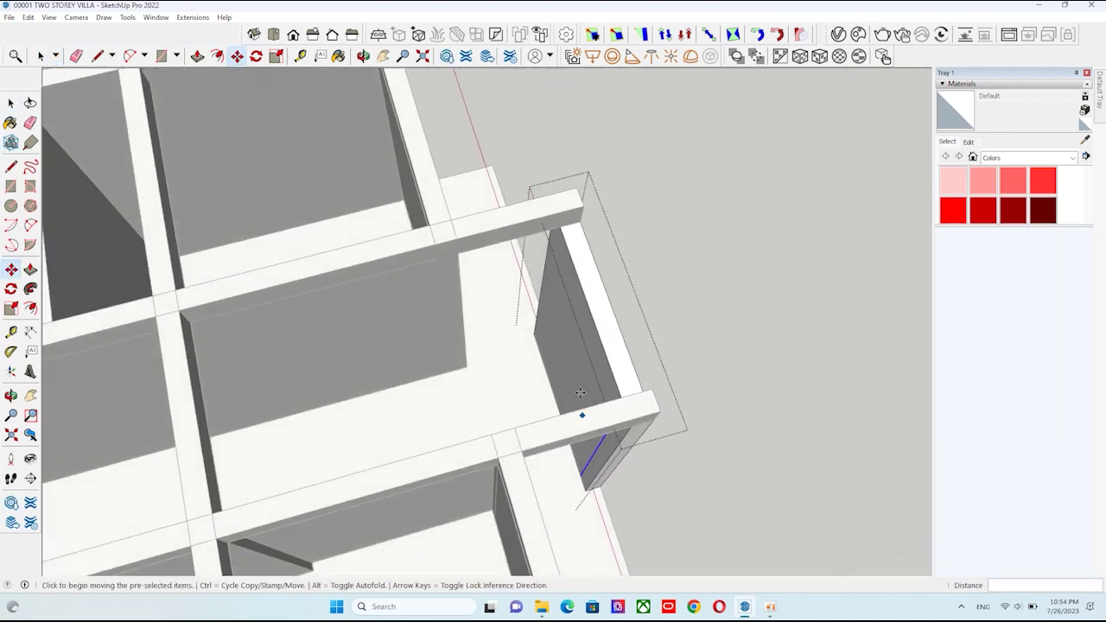
key("space")
- Copy the edge again 200 mm away to outline the side wall's thickness
key("m")
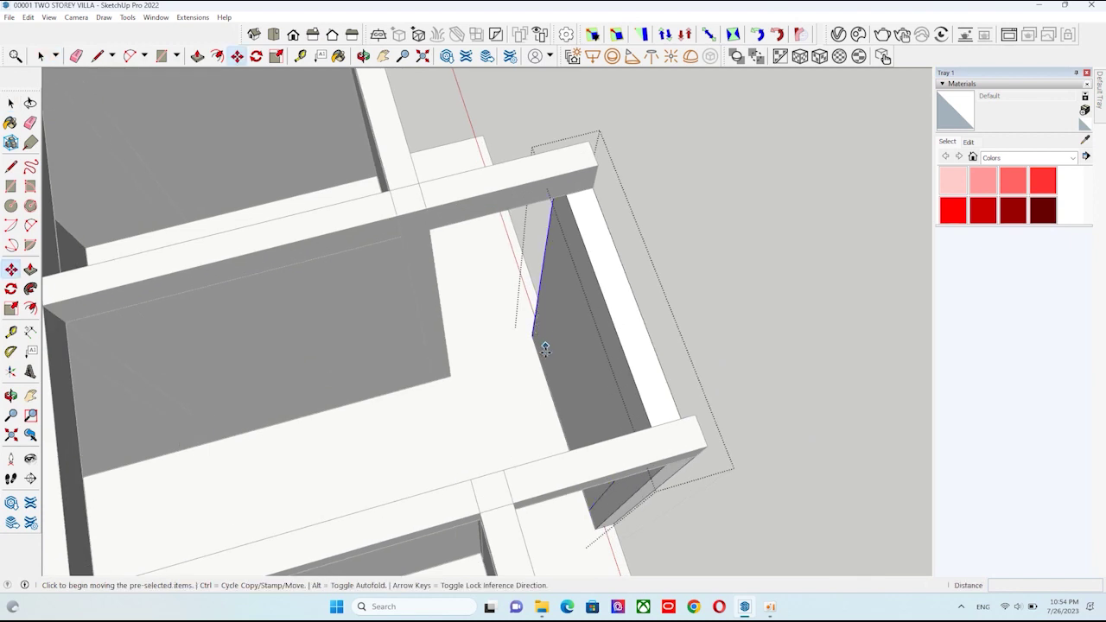
key("ctrl")
left_click(530, 335)
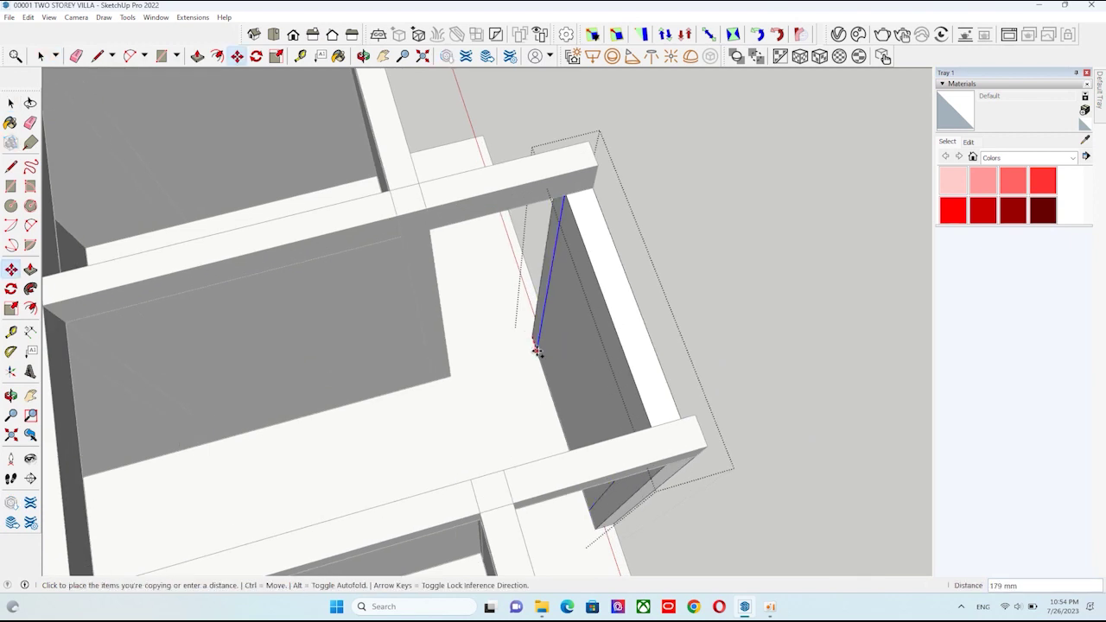
left_click(596, 171)
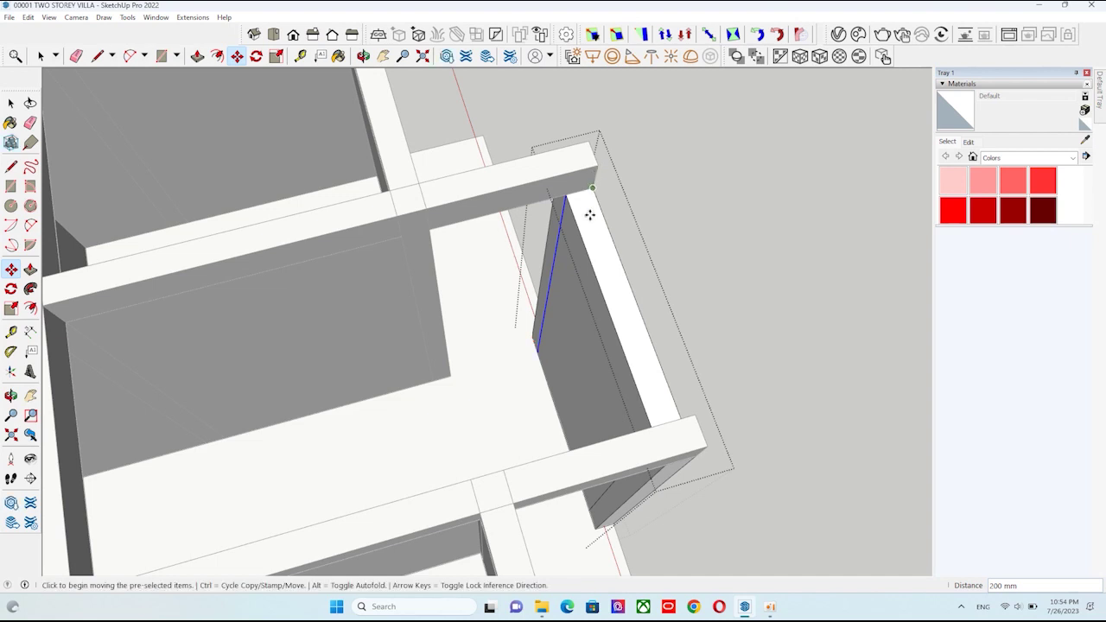
key("space")
- Push/Pull the narrow 200 mm face 1000 mm back to the building
key("p")
left_click(544, 266)
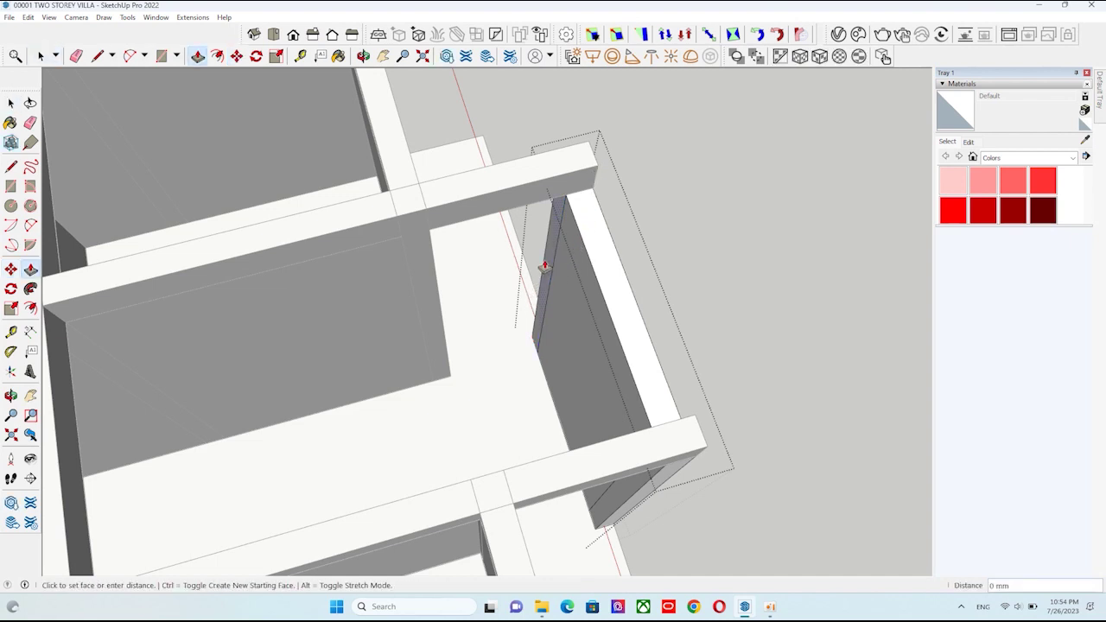
left_click(434, 239)
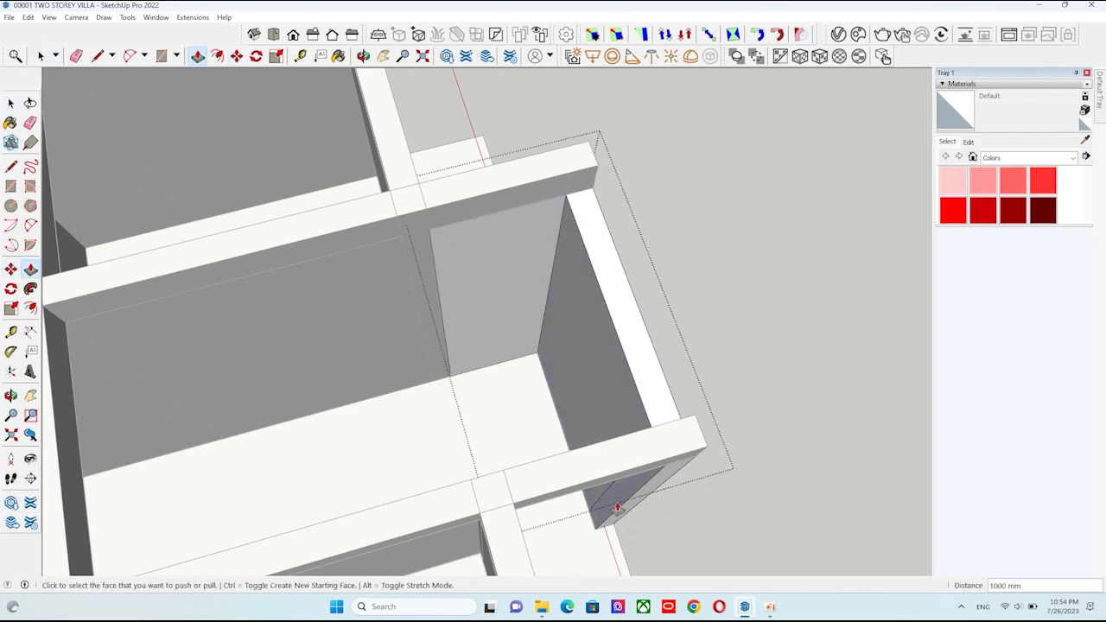
key("space")
scroll(572, 414, "down", 3)
mouse_move(572, 414)
middle_mouse_down()
mouse_move(395, 341)
mouse_move(442, 395)
middle_mouse_up()
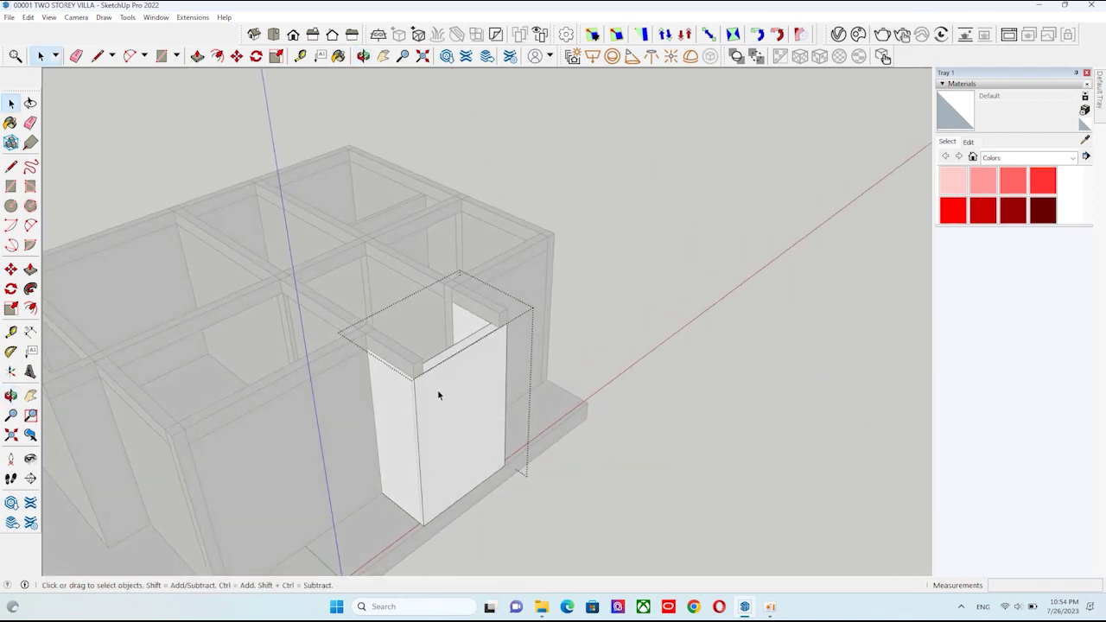
scroll(437, 394, "down", 3)
middle_click_drag(449, 382, 474, 407)
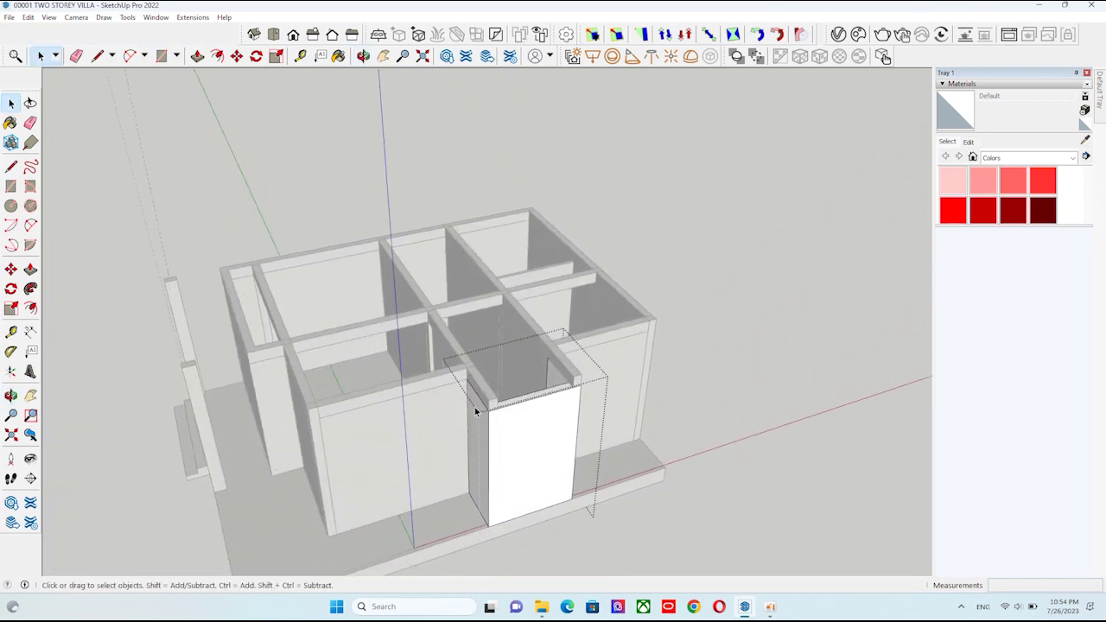
scroll(474, 407, "up", 3)
scroll(477, 406, "down", 3)
middle_click_drag(486, 444, 516, 451)
middle_click_drag(760, 371, 380, 430)
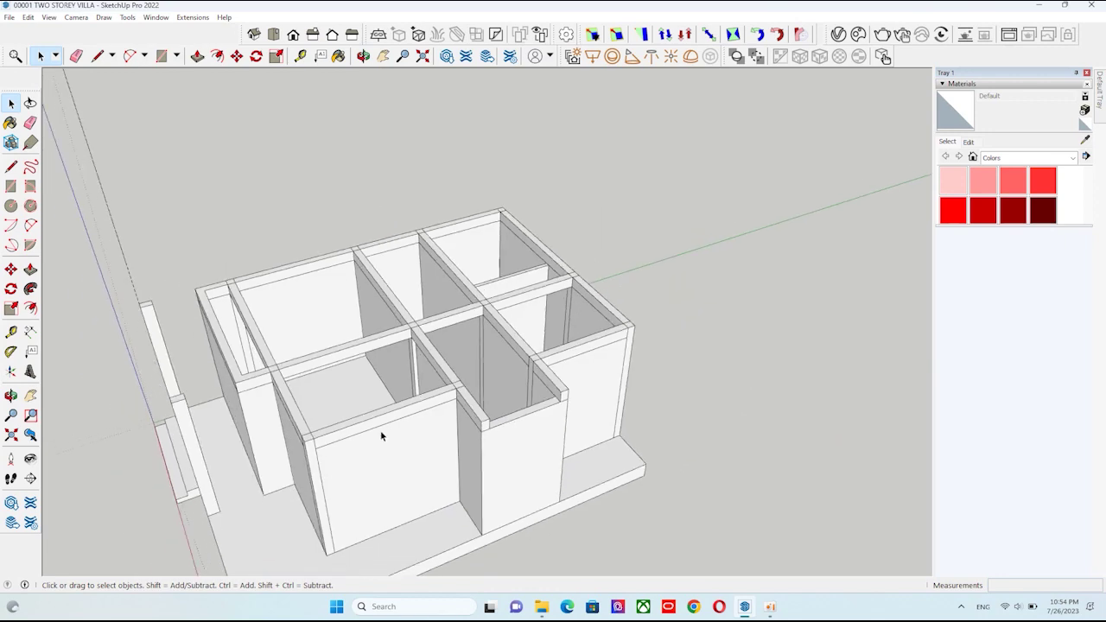
scroll(384, 420, "down", 3)
scroll(384, 420, "down", 2)
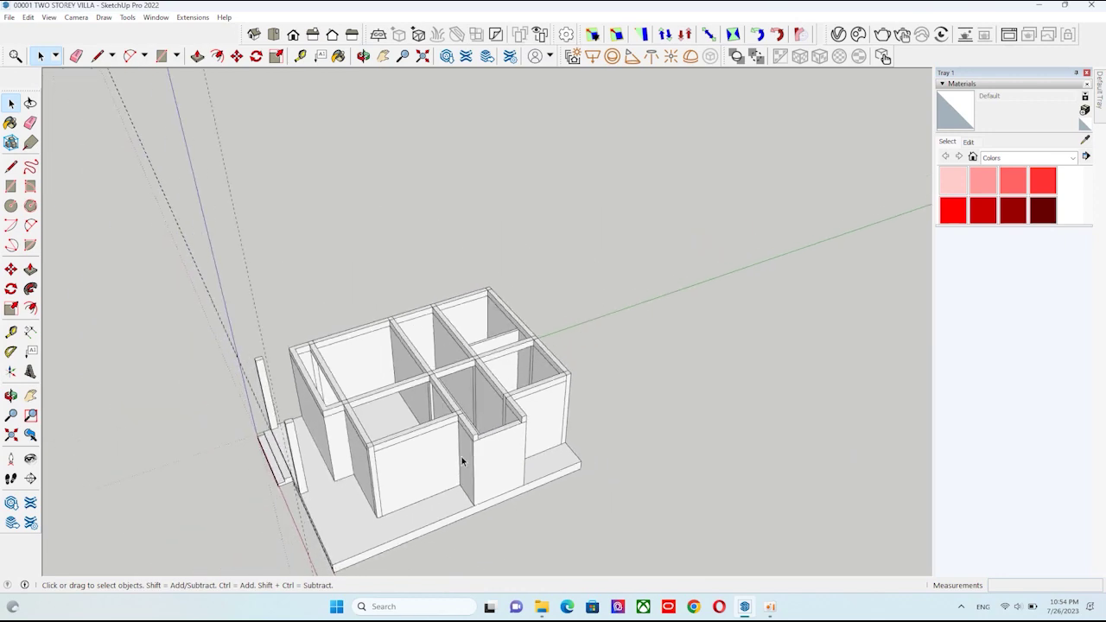
mouse_move(459, 454)
middle_mouse_down()
mouse_move(630, 528)
mouse_move(687, 521)
middle_mouse_up()
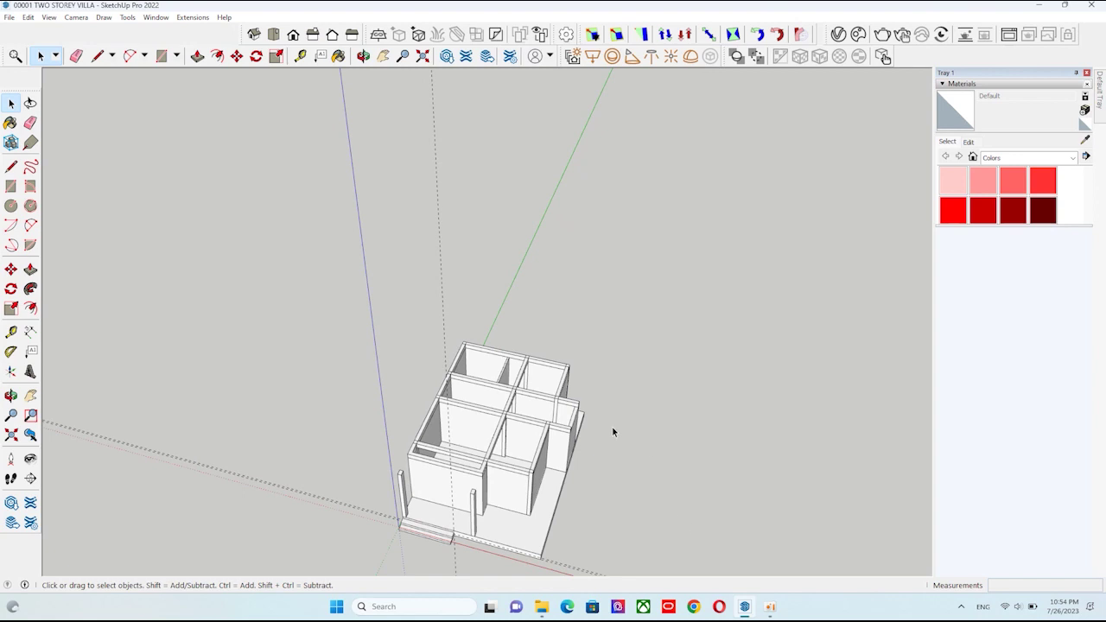
middle_click_drag(453, 498, 528, 449)
- Delete the front room's front wall face between the two front columns
left_click(509, 425)
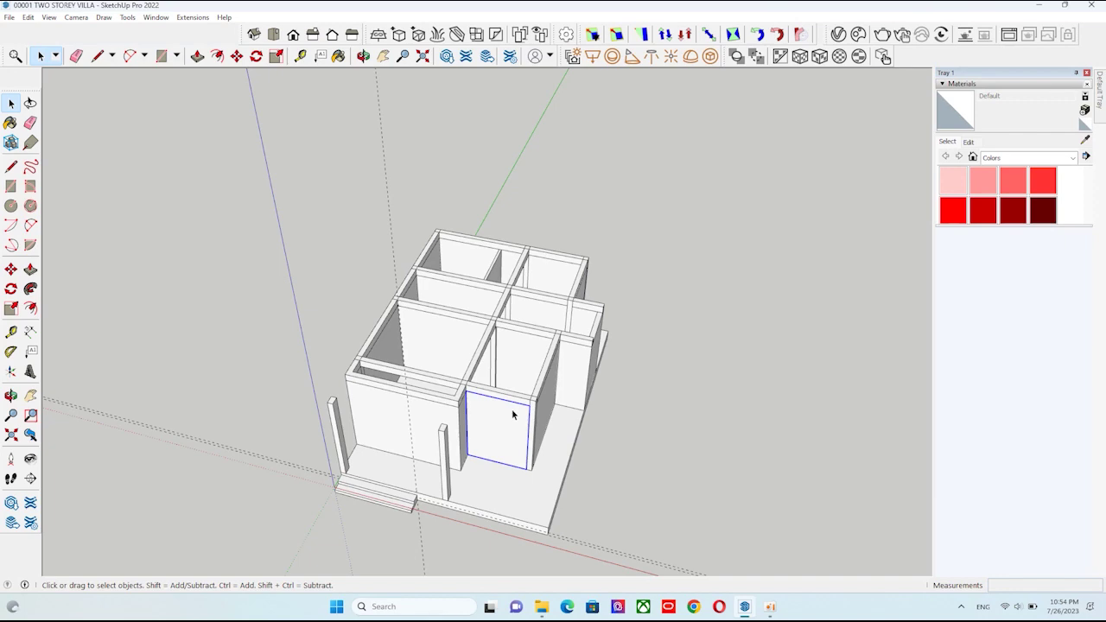
scroll(543, 420, "up", 2)
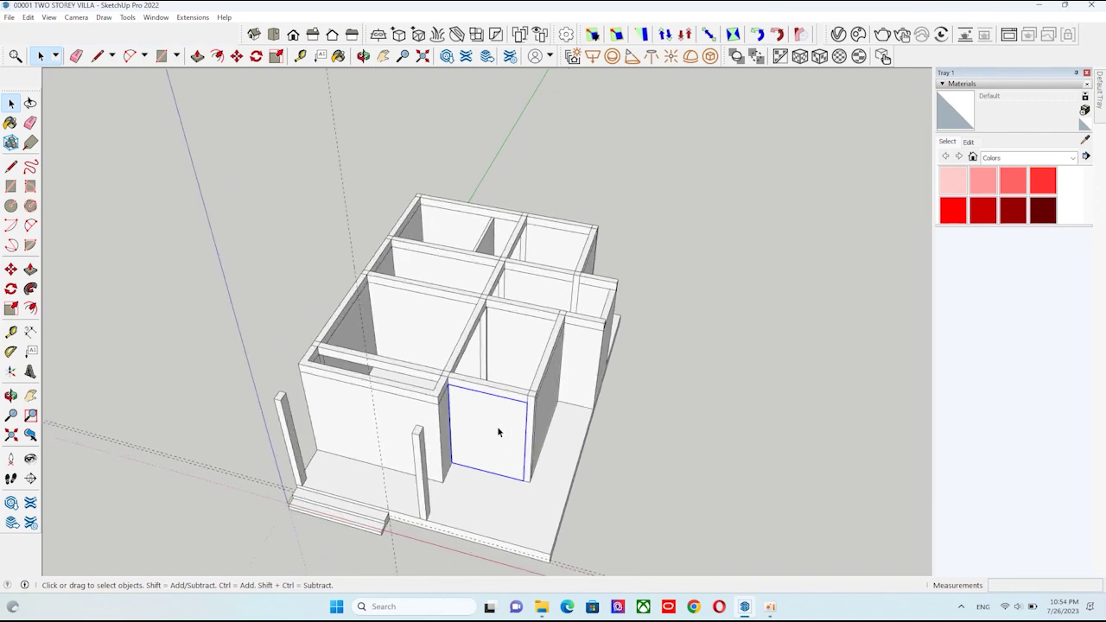
key("Delete")
- Open the house group for editing
middle_click_drag(501, 432, 424, 437)
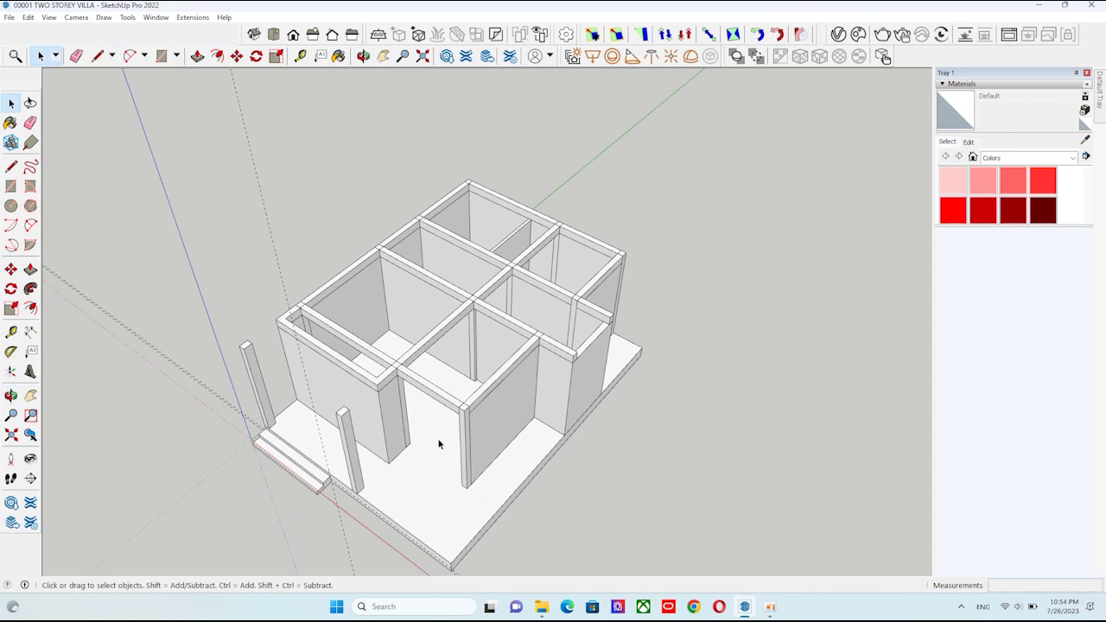
scroll(455, 444, "up", 2)
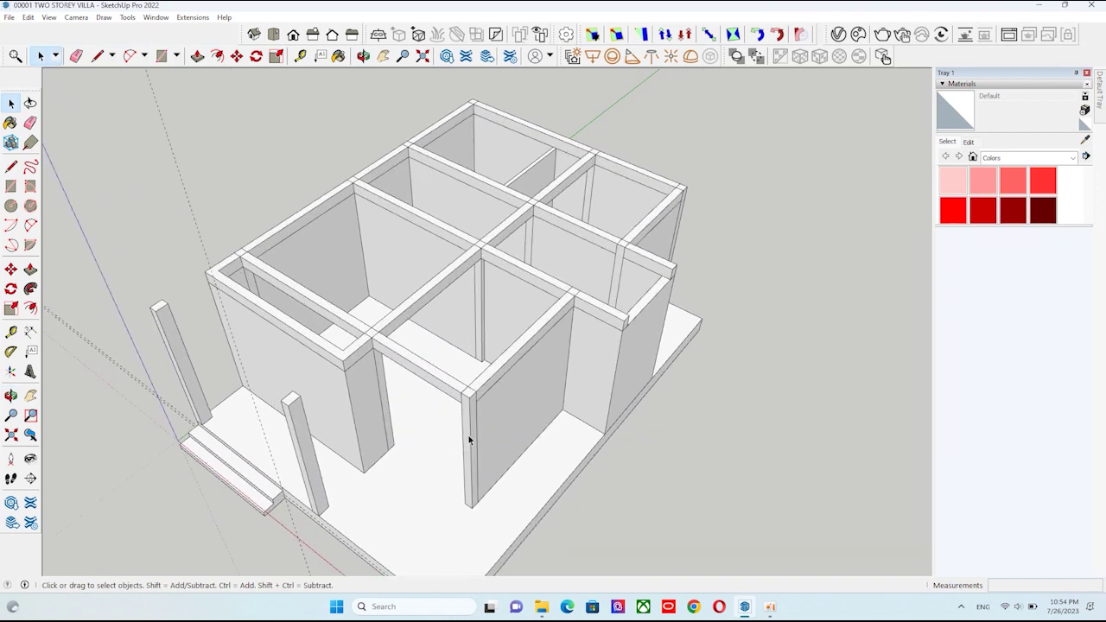
left_click(474, 437)
double_click(473, 434)
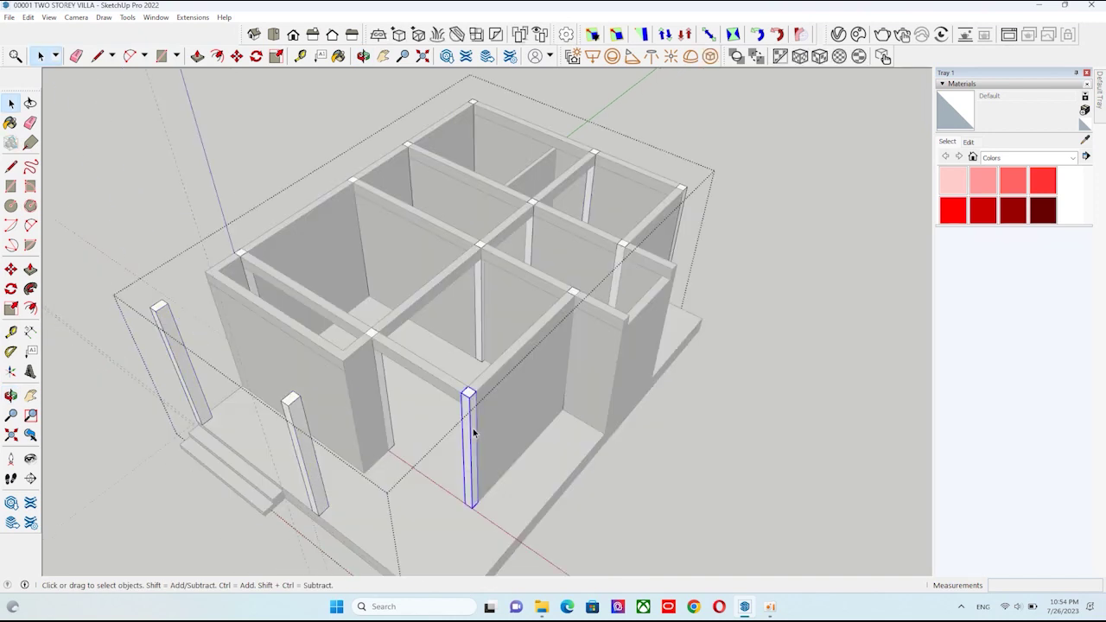